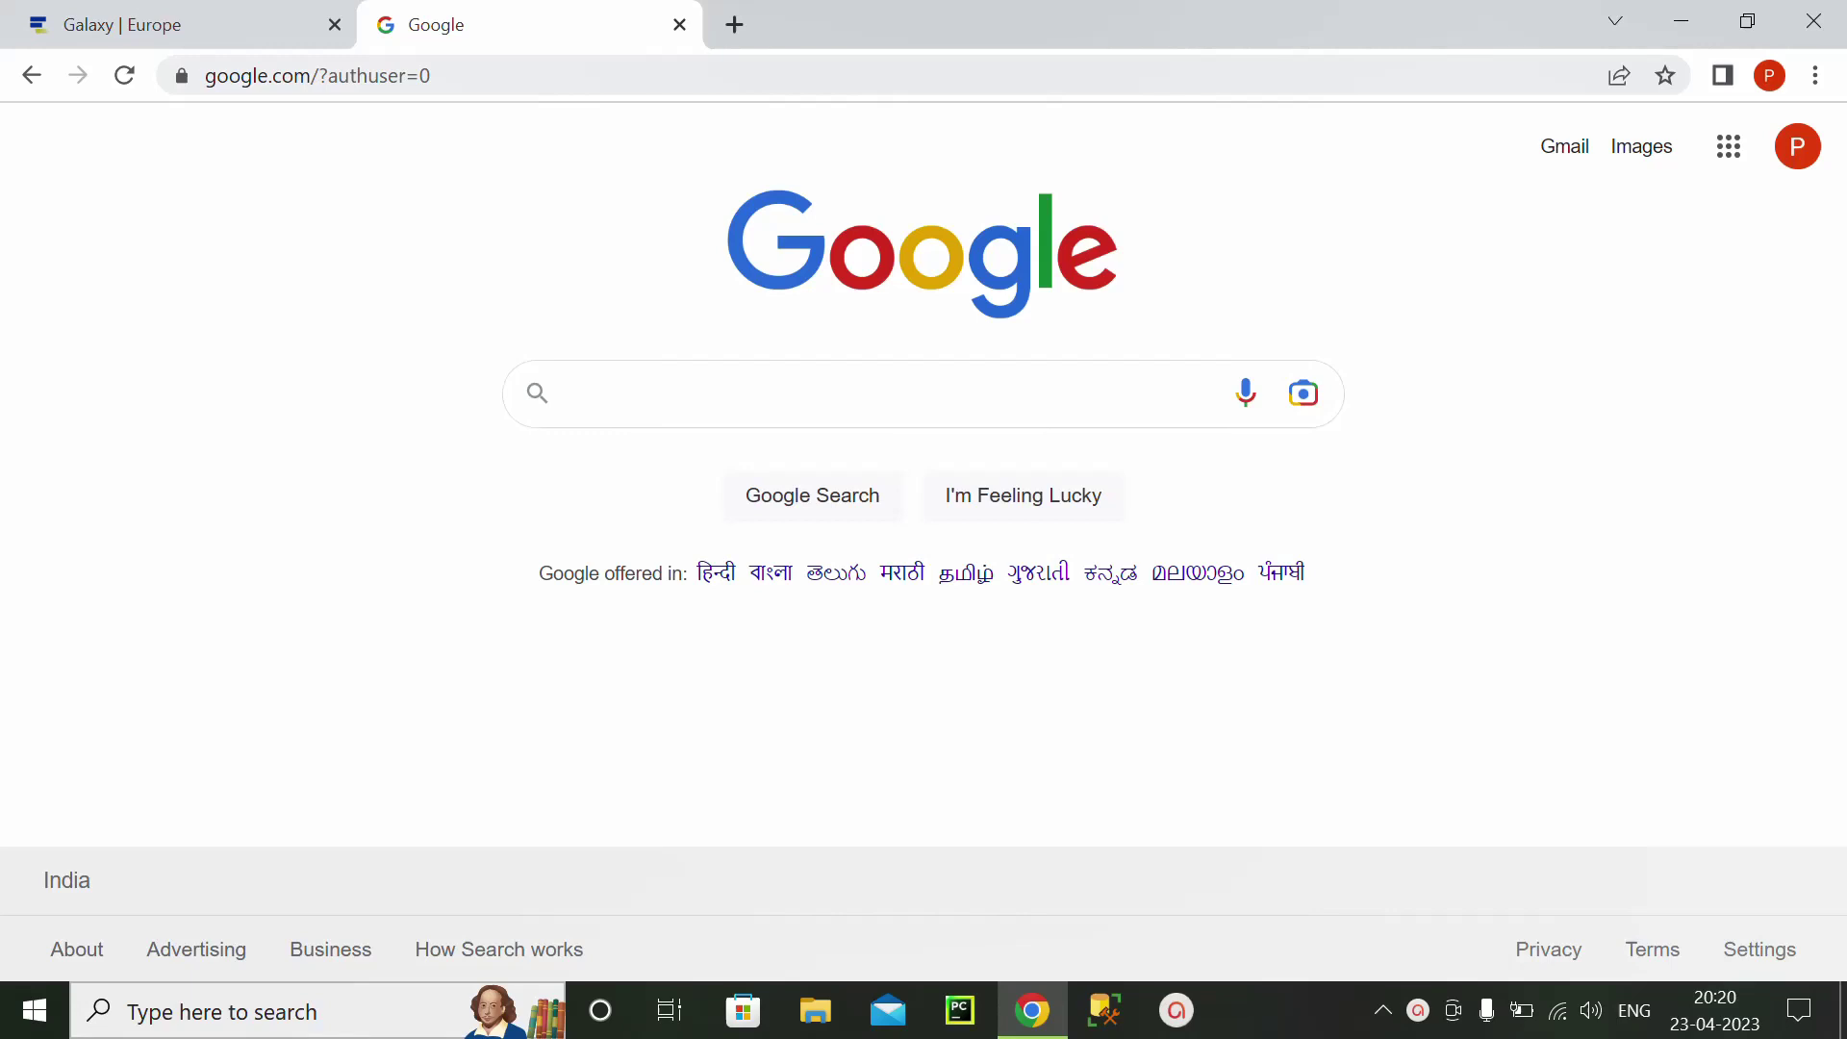
- Search Google for 'galaxy server india' using the suggestion offered after typing 'GA'
{"action": "left_click", "coordinate": [798, 410]}
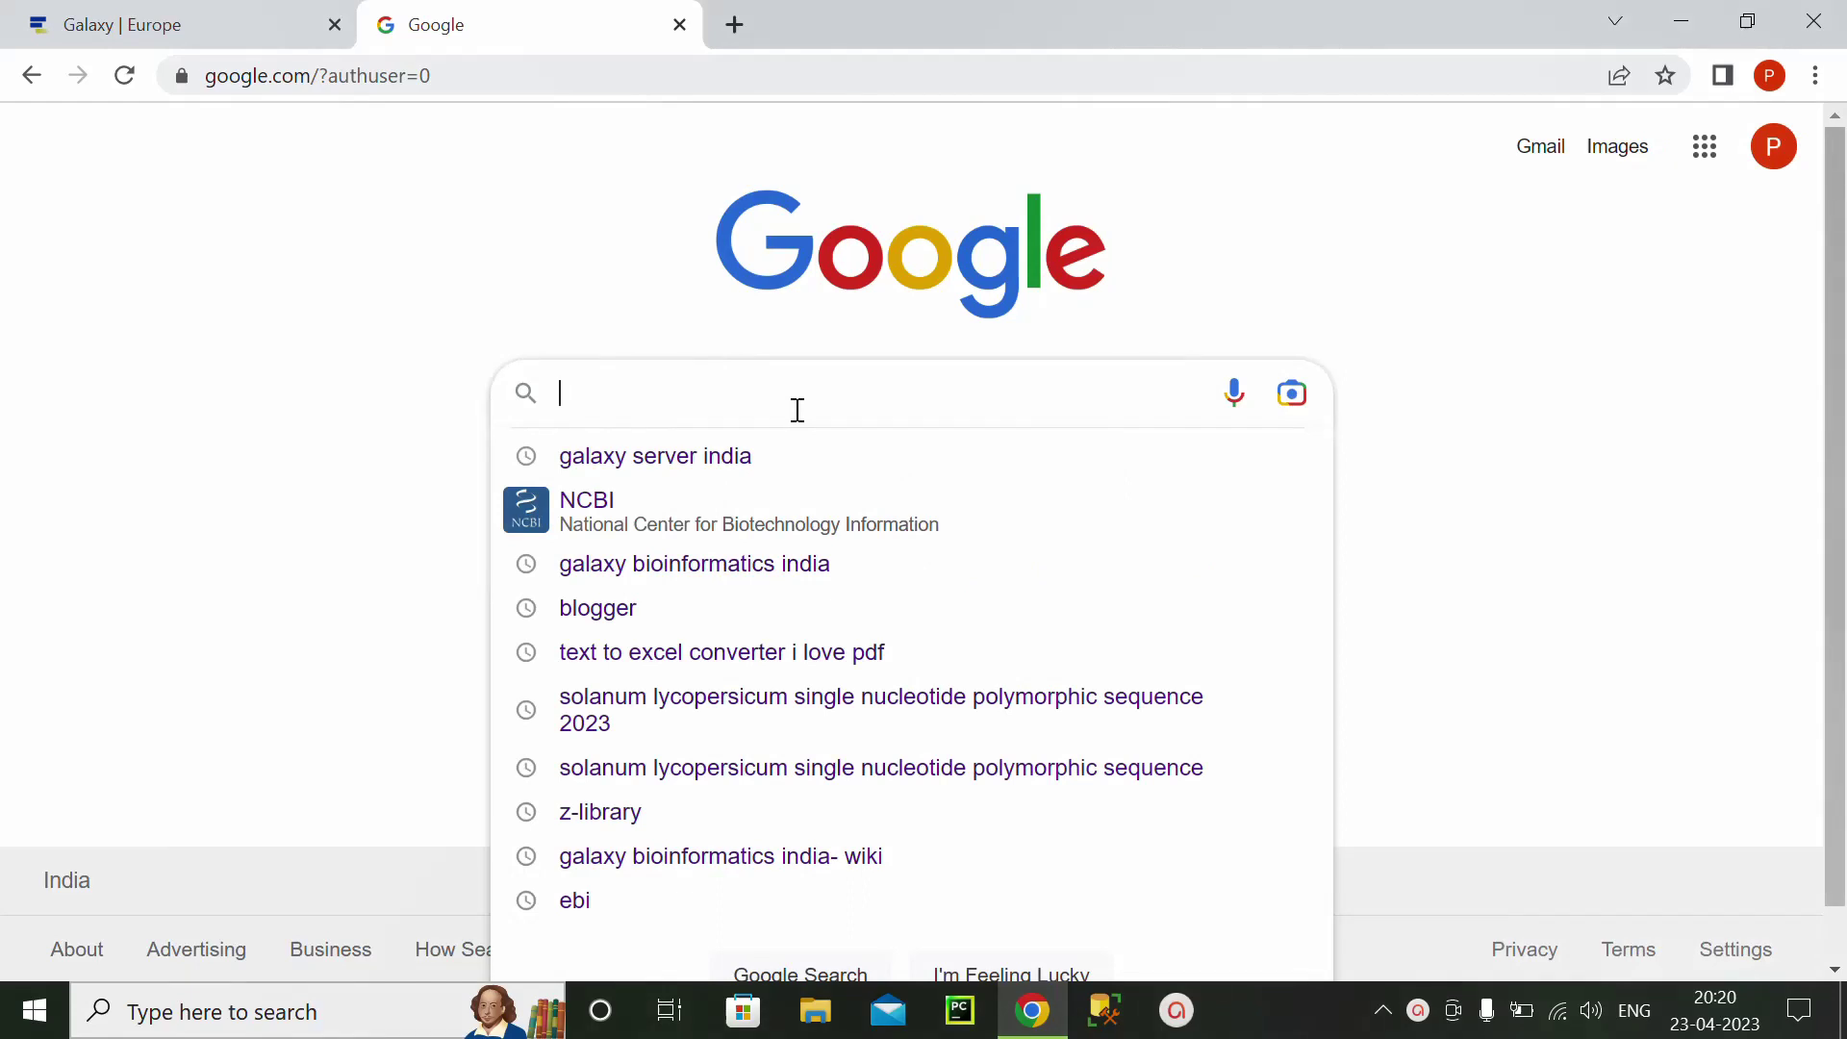
{"action": "type", "text": "GA"}
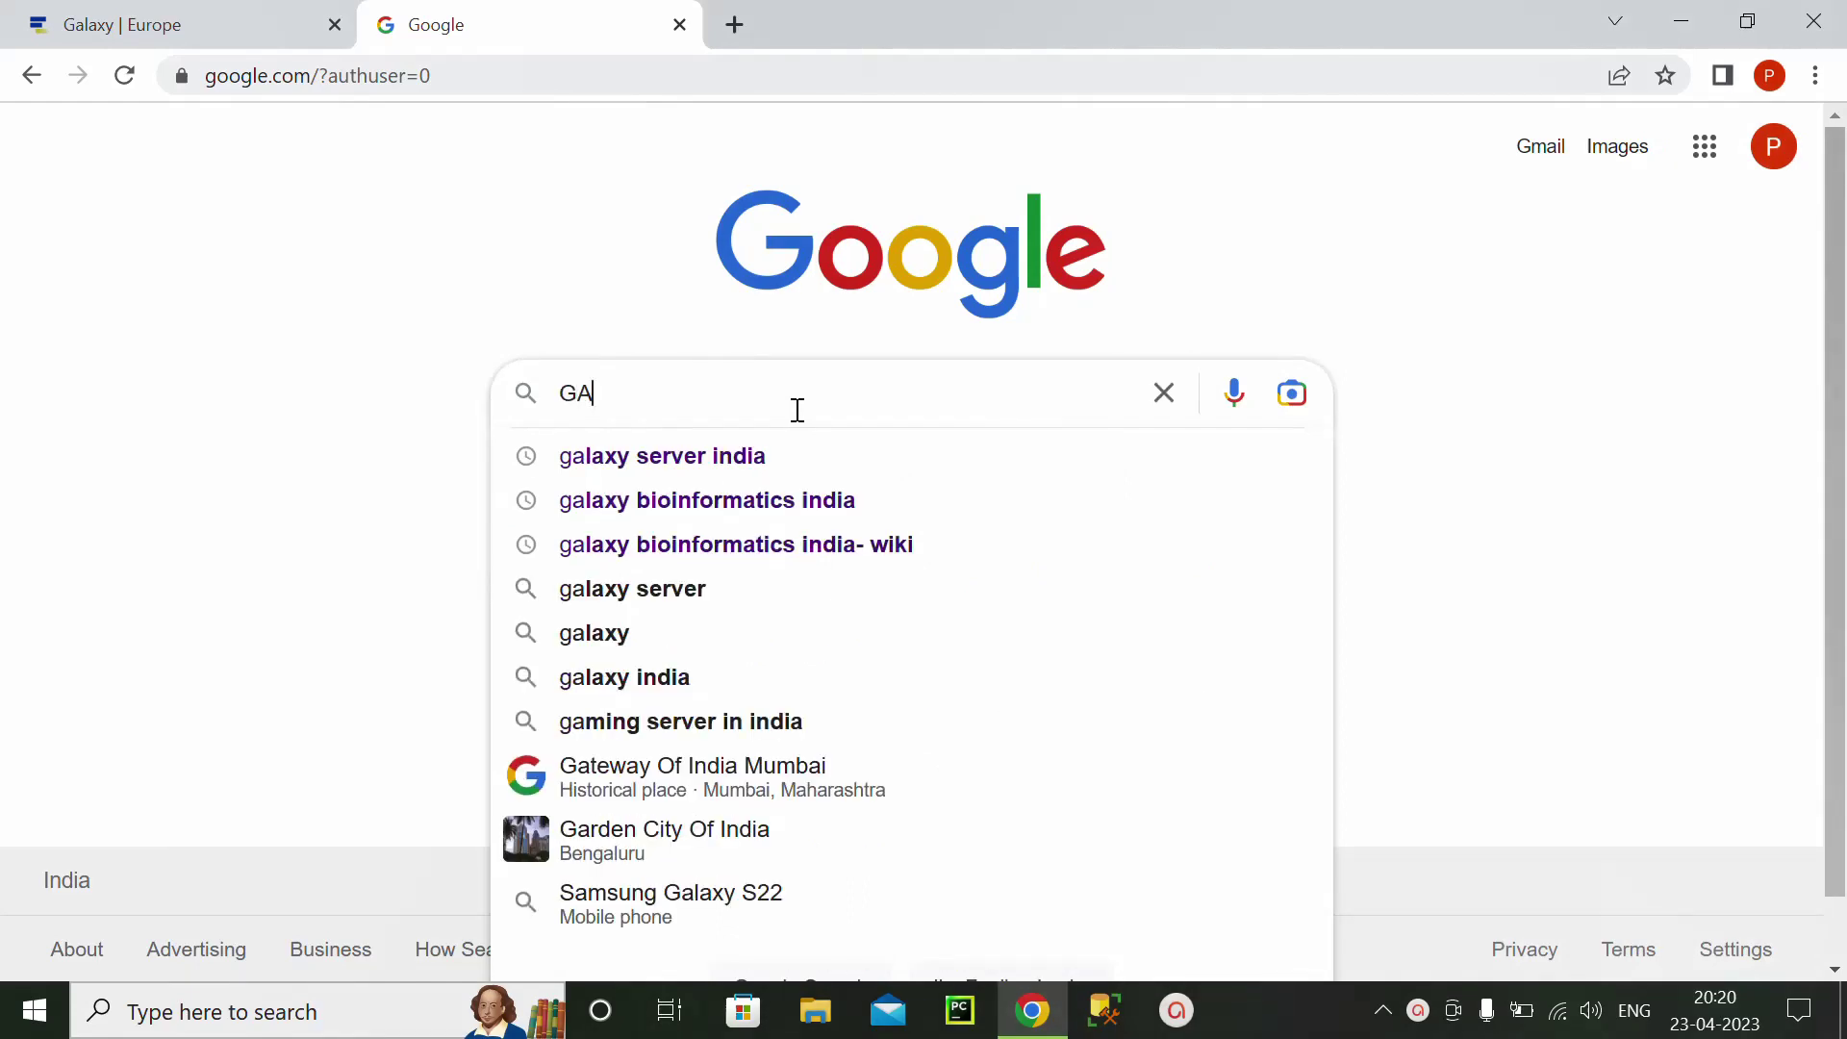
{"action": "left_click", "coordinate": [755, 469]}
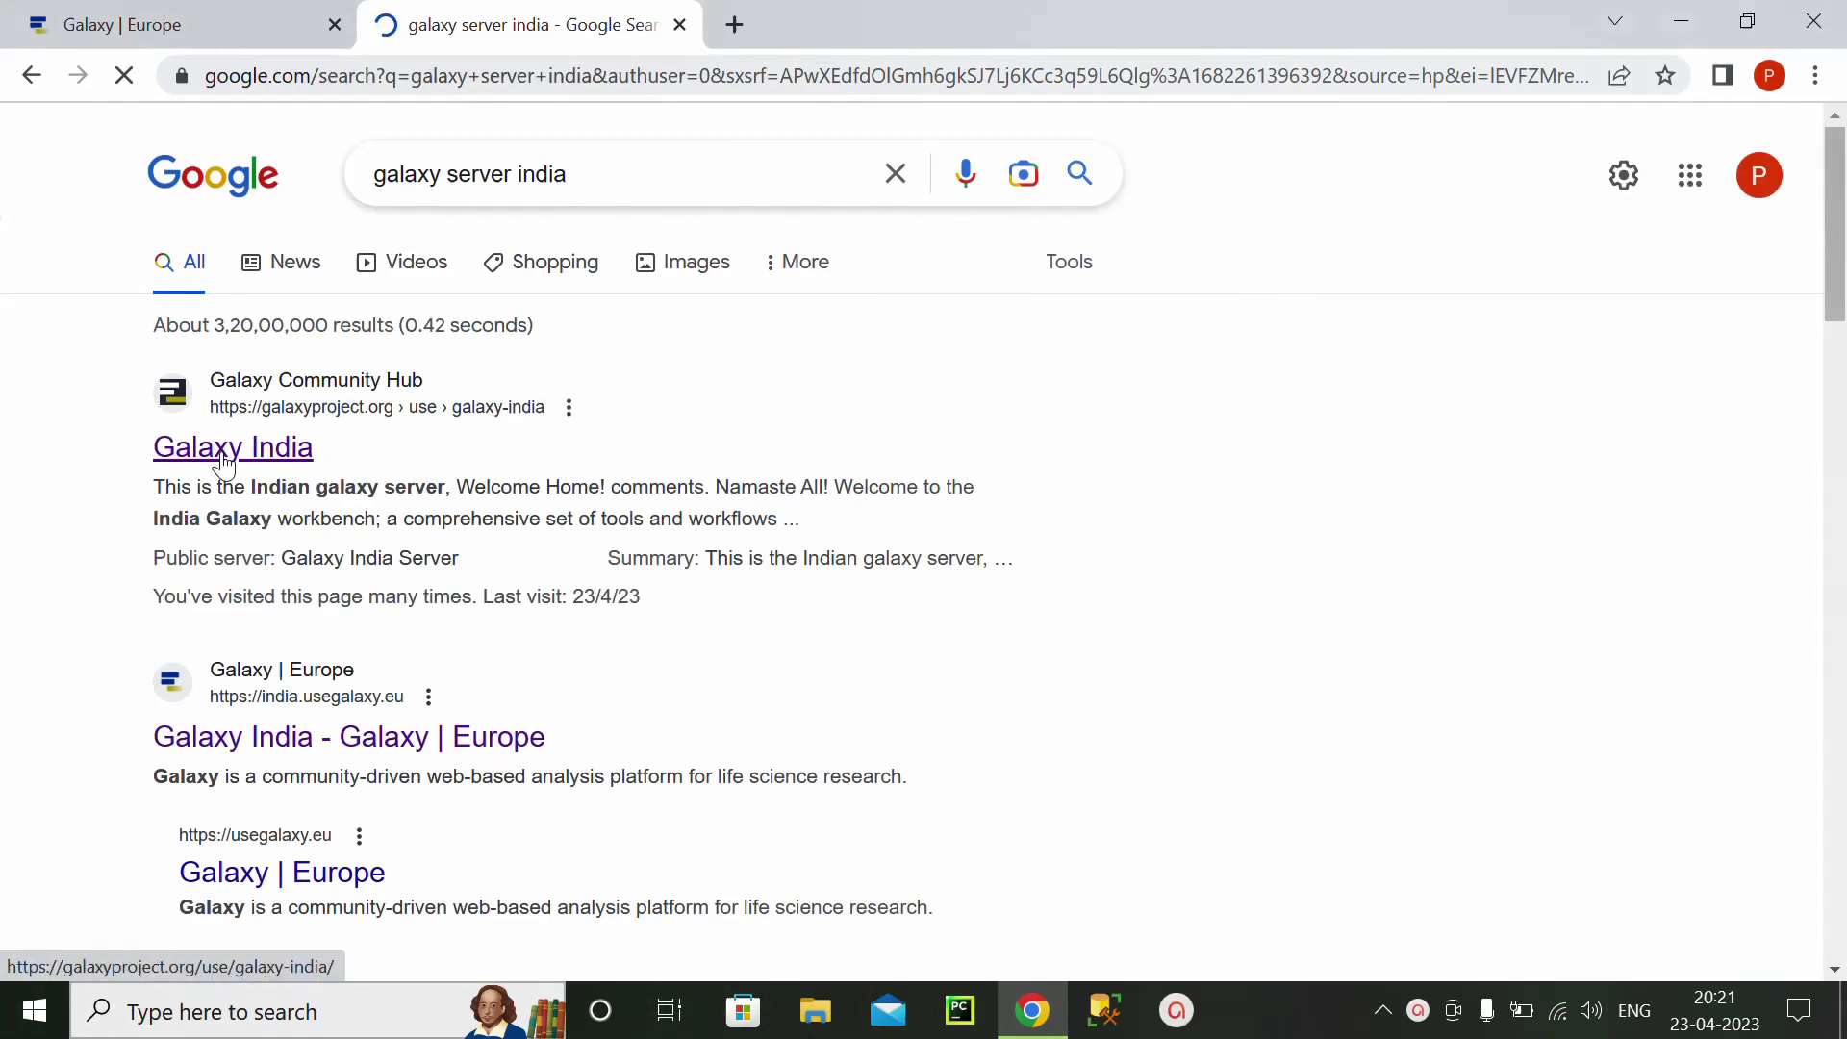
- Go from the Galaxy India community page to the india.usegalaxy.eu server
{"action": "left_click", "coordinate": [224, 448]}
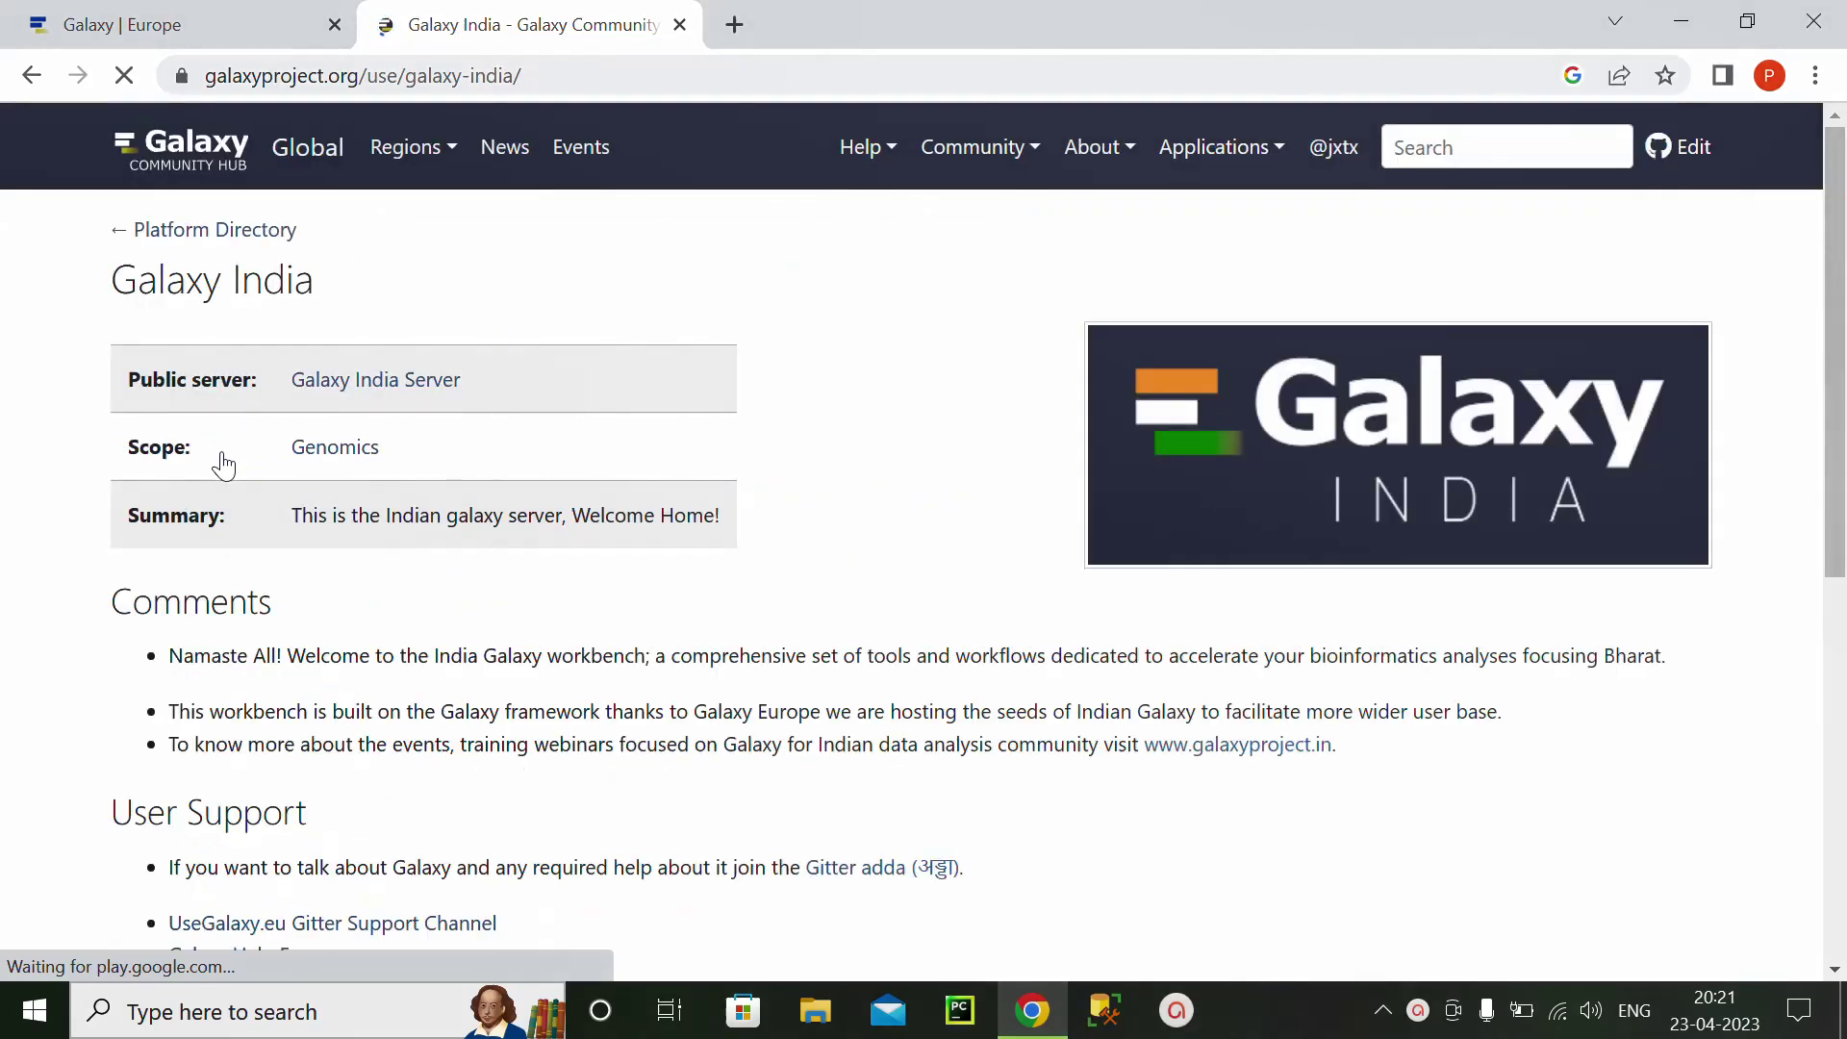
{"action": "left_click", "coordinate": [345, 383]}
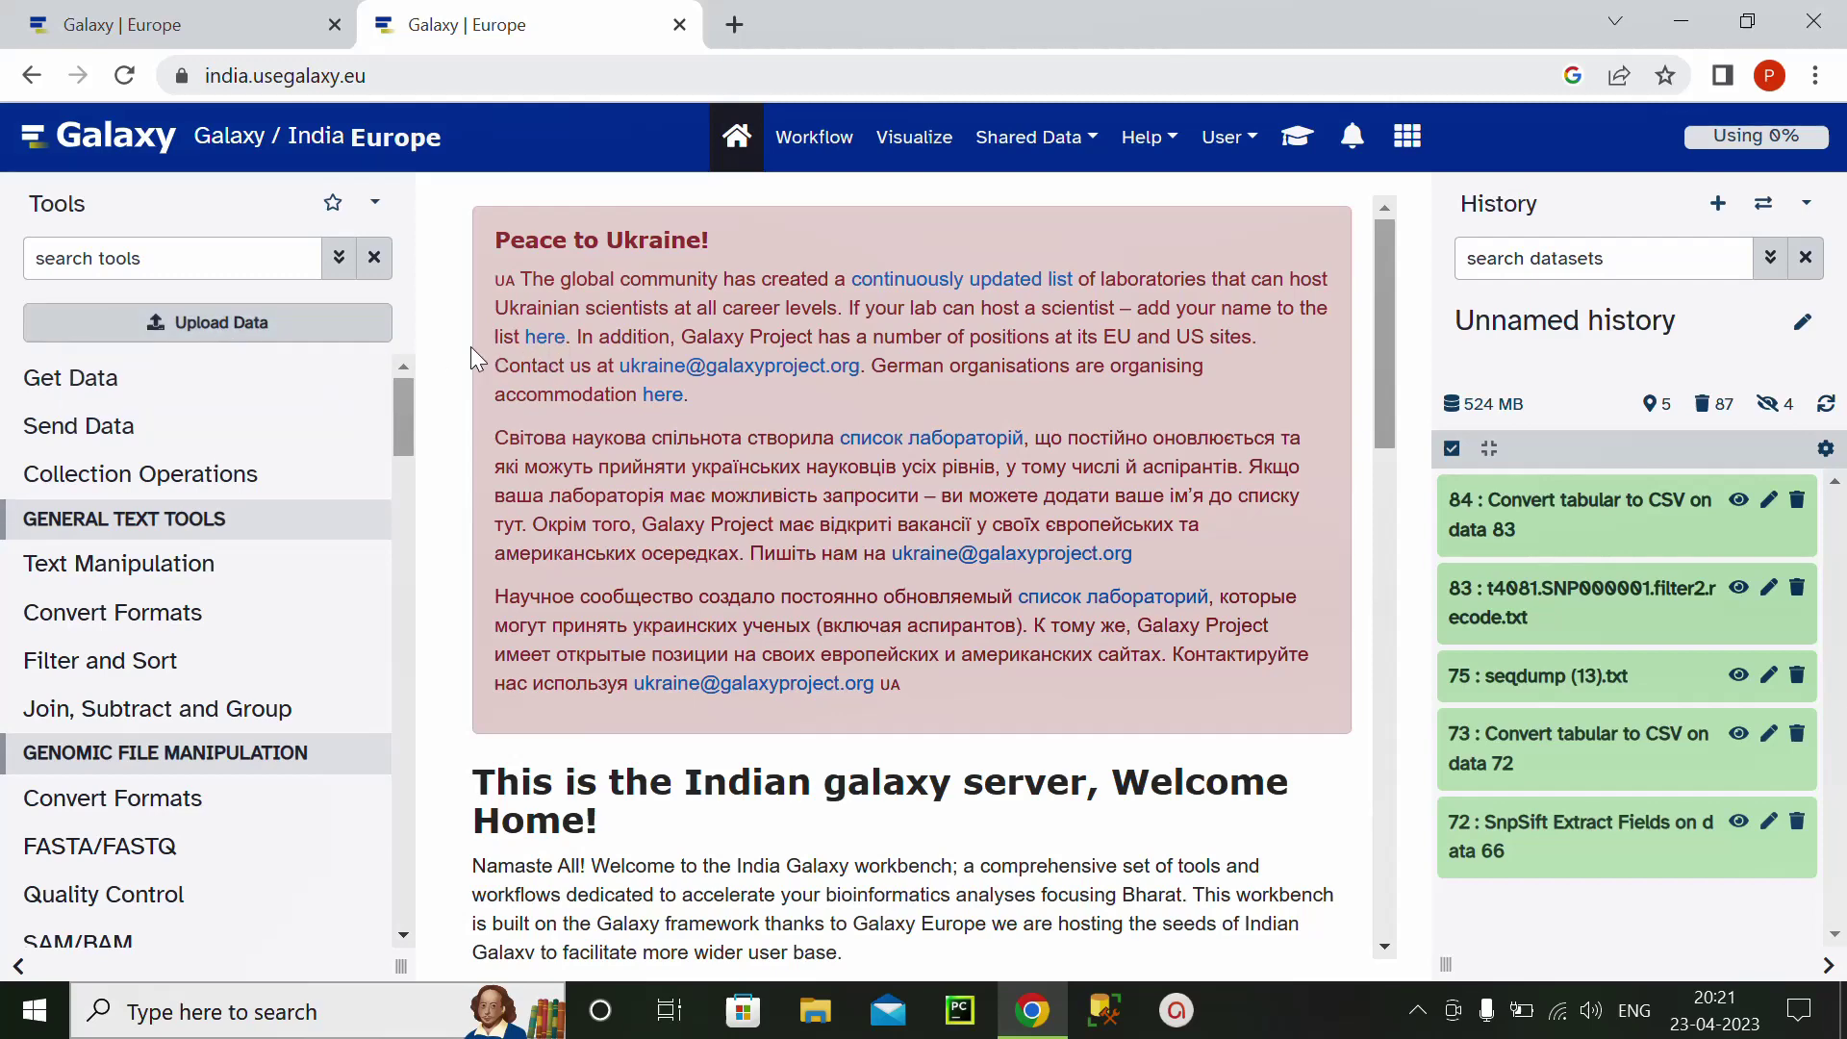
- Bring up Galaxy's Upload from Disk or Web dialog via Upload Data
{"action": "left_click", "coordinate": [250, 343]}
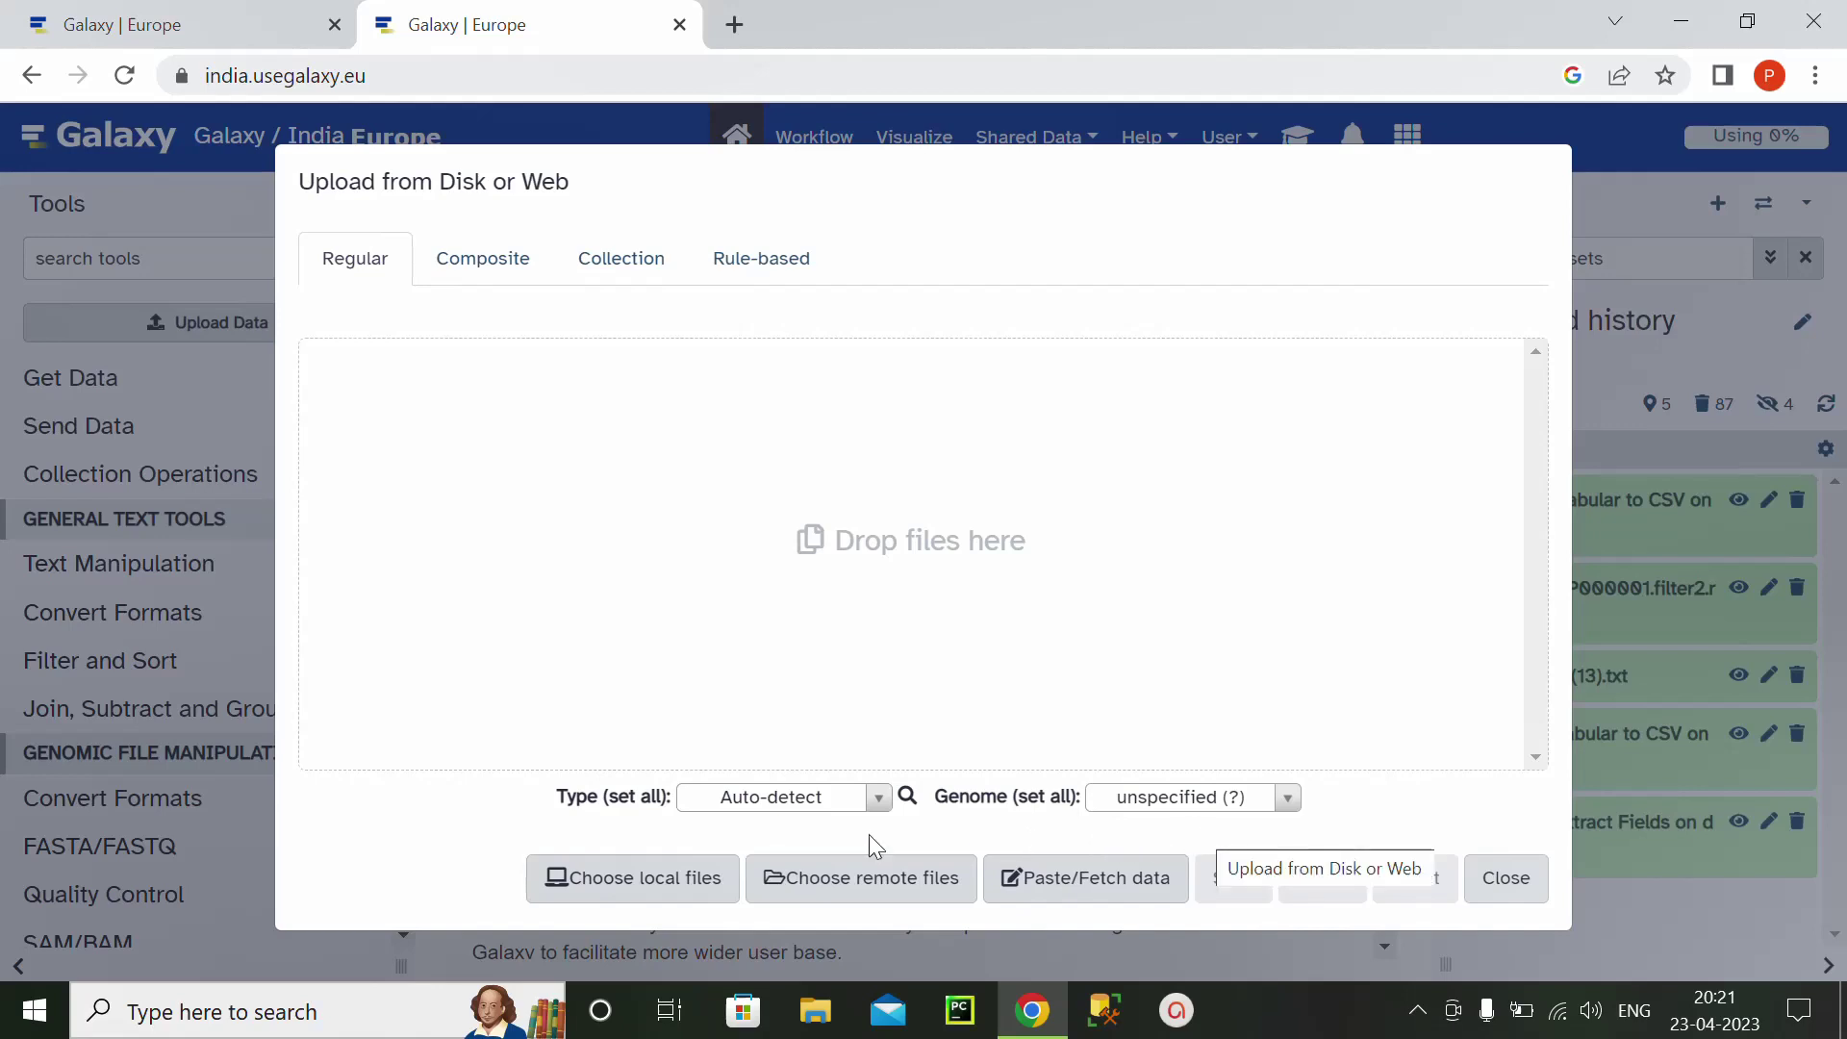
- Upload 'for heat map.csv' from Downloads to Galaxy, then reset the finished upload list
{"action": "left_click", "coordinate": [642, 894]}
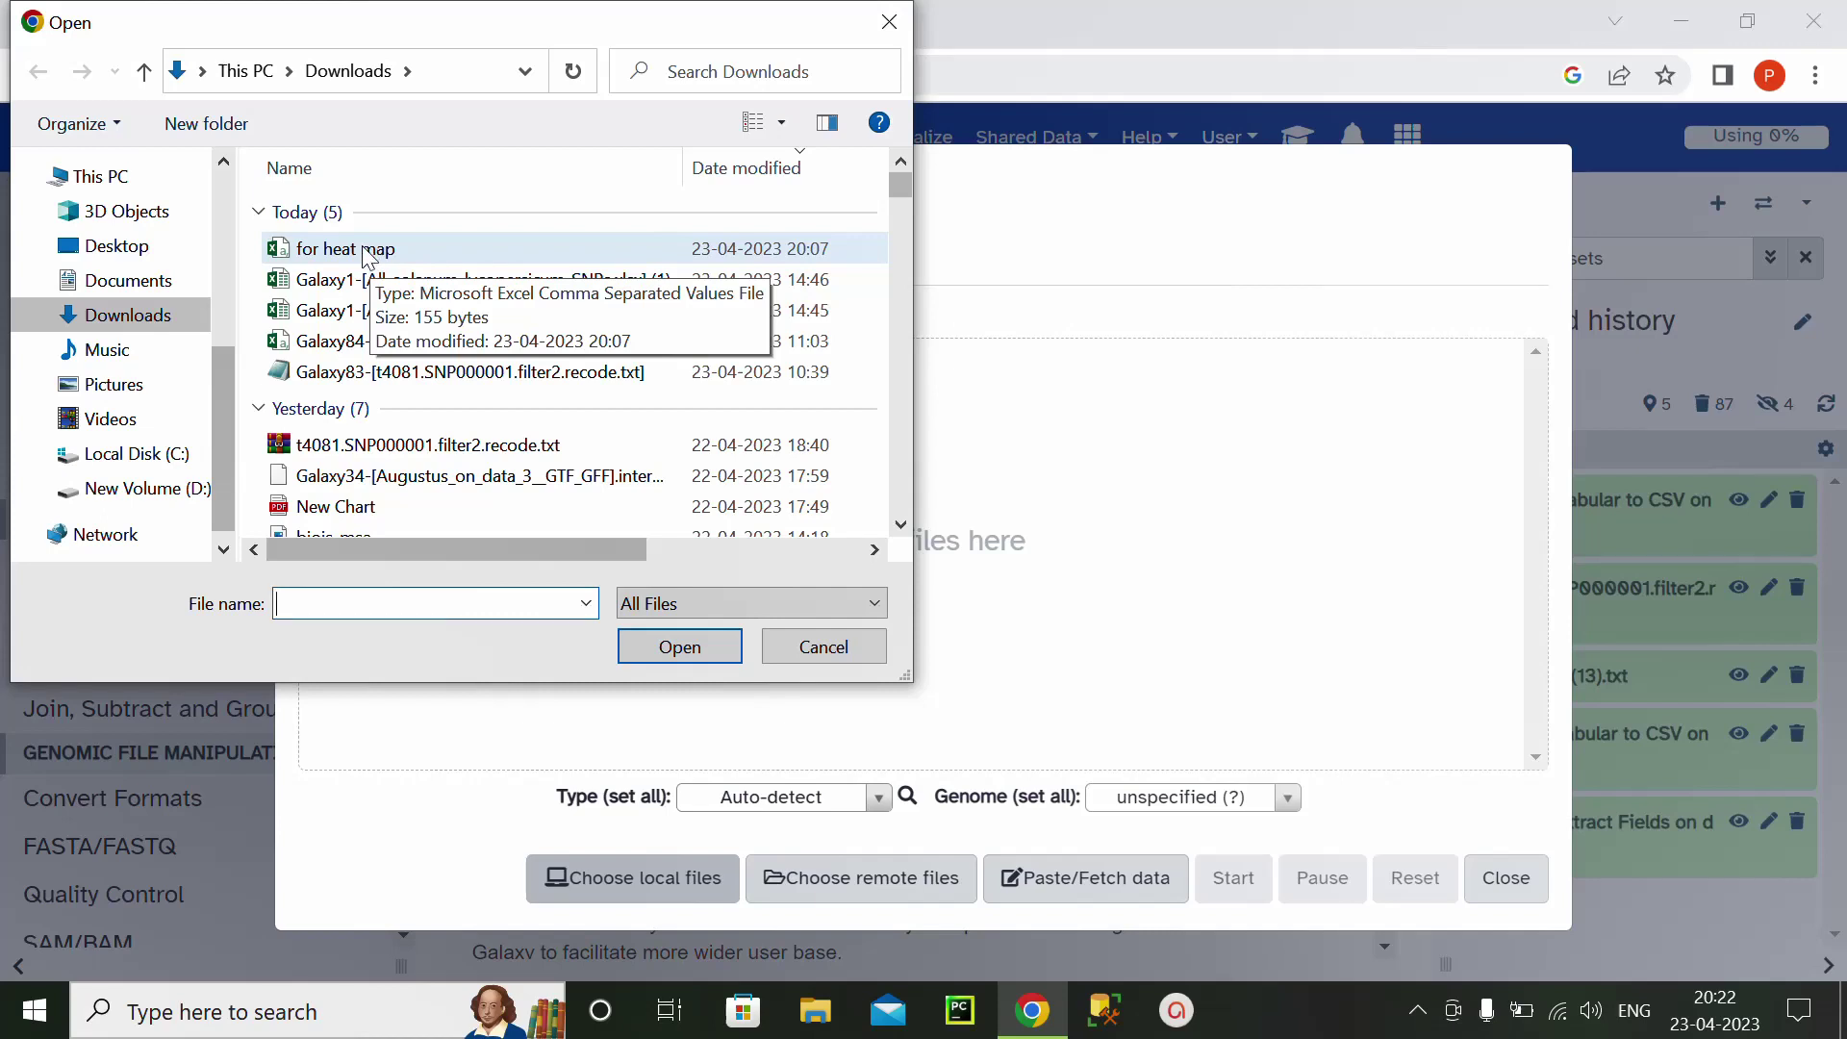
{"action": "left_click", "coordinate": [370, 252]}
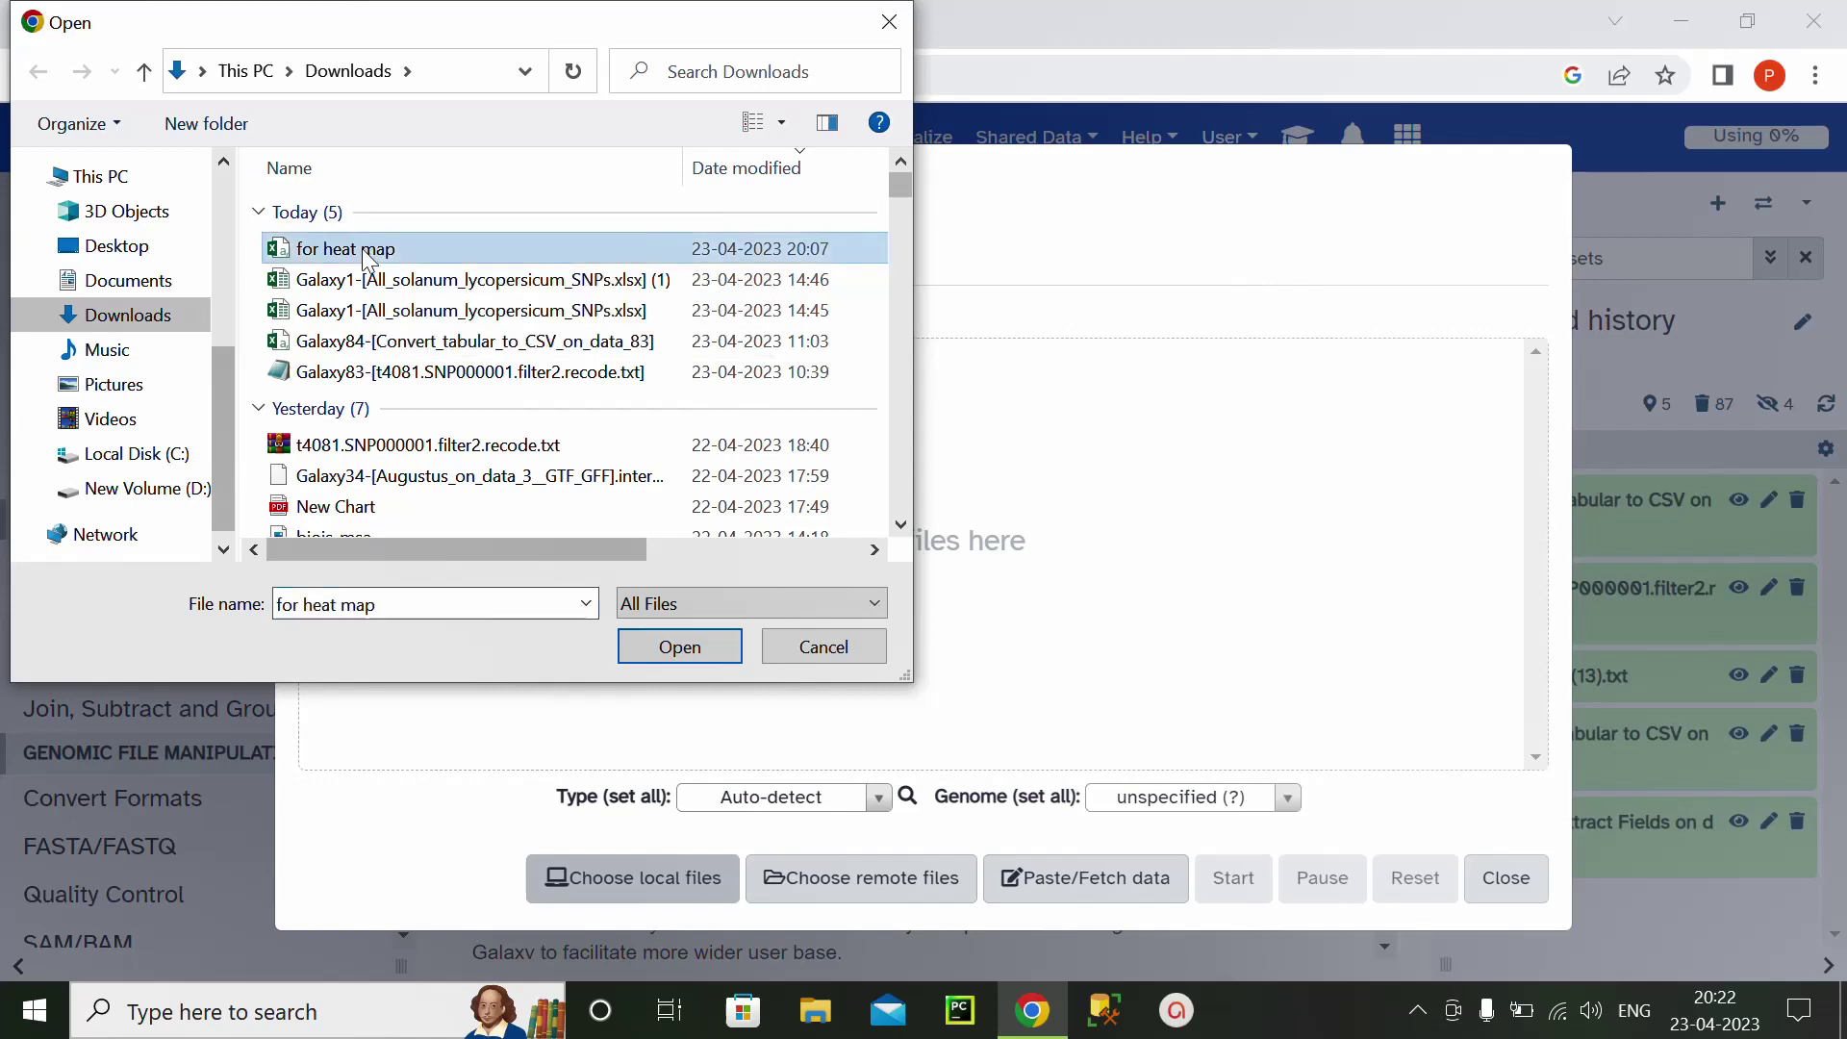
{"action": "left_click", "coordinate": [681, 647]}
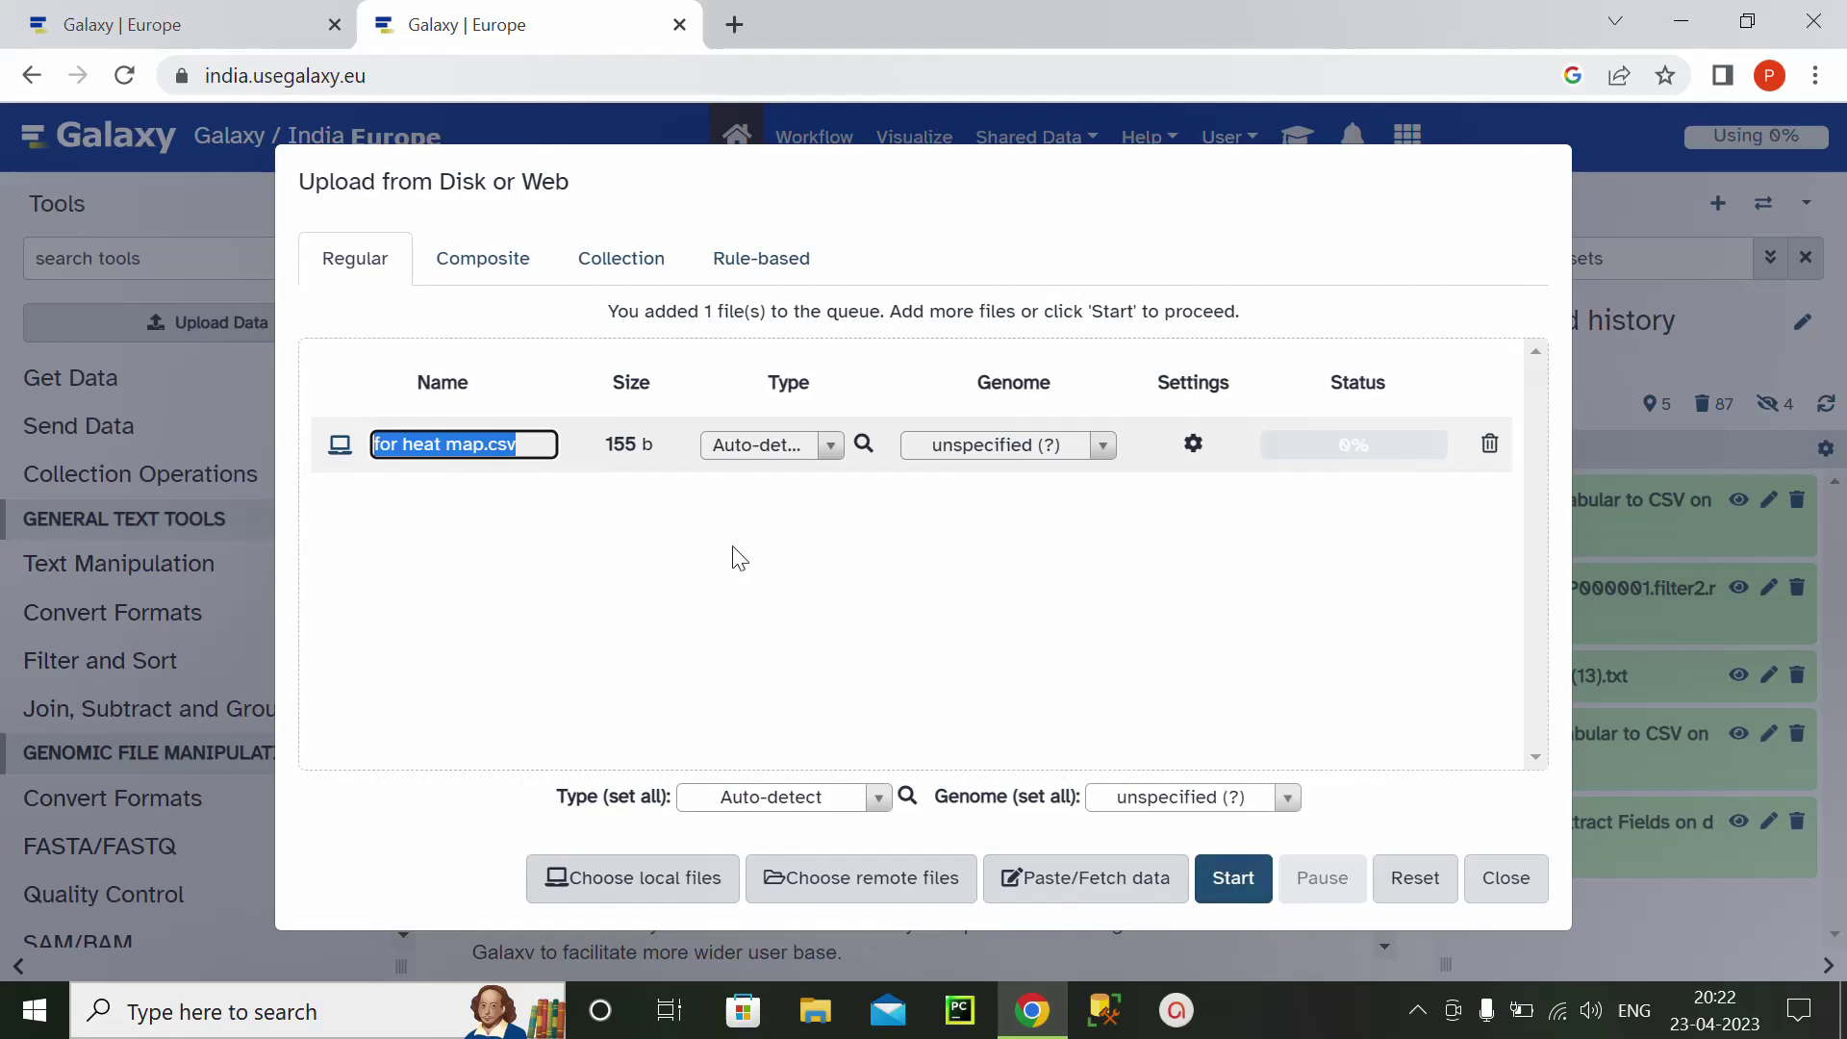
{"action": "left_click", "coordinate": [1235, 880]}
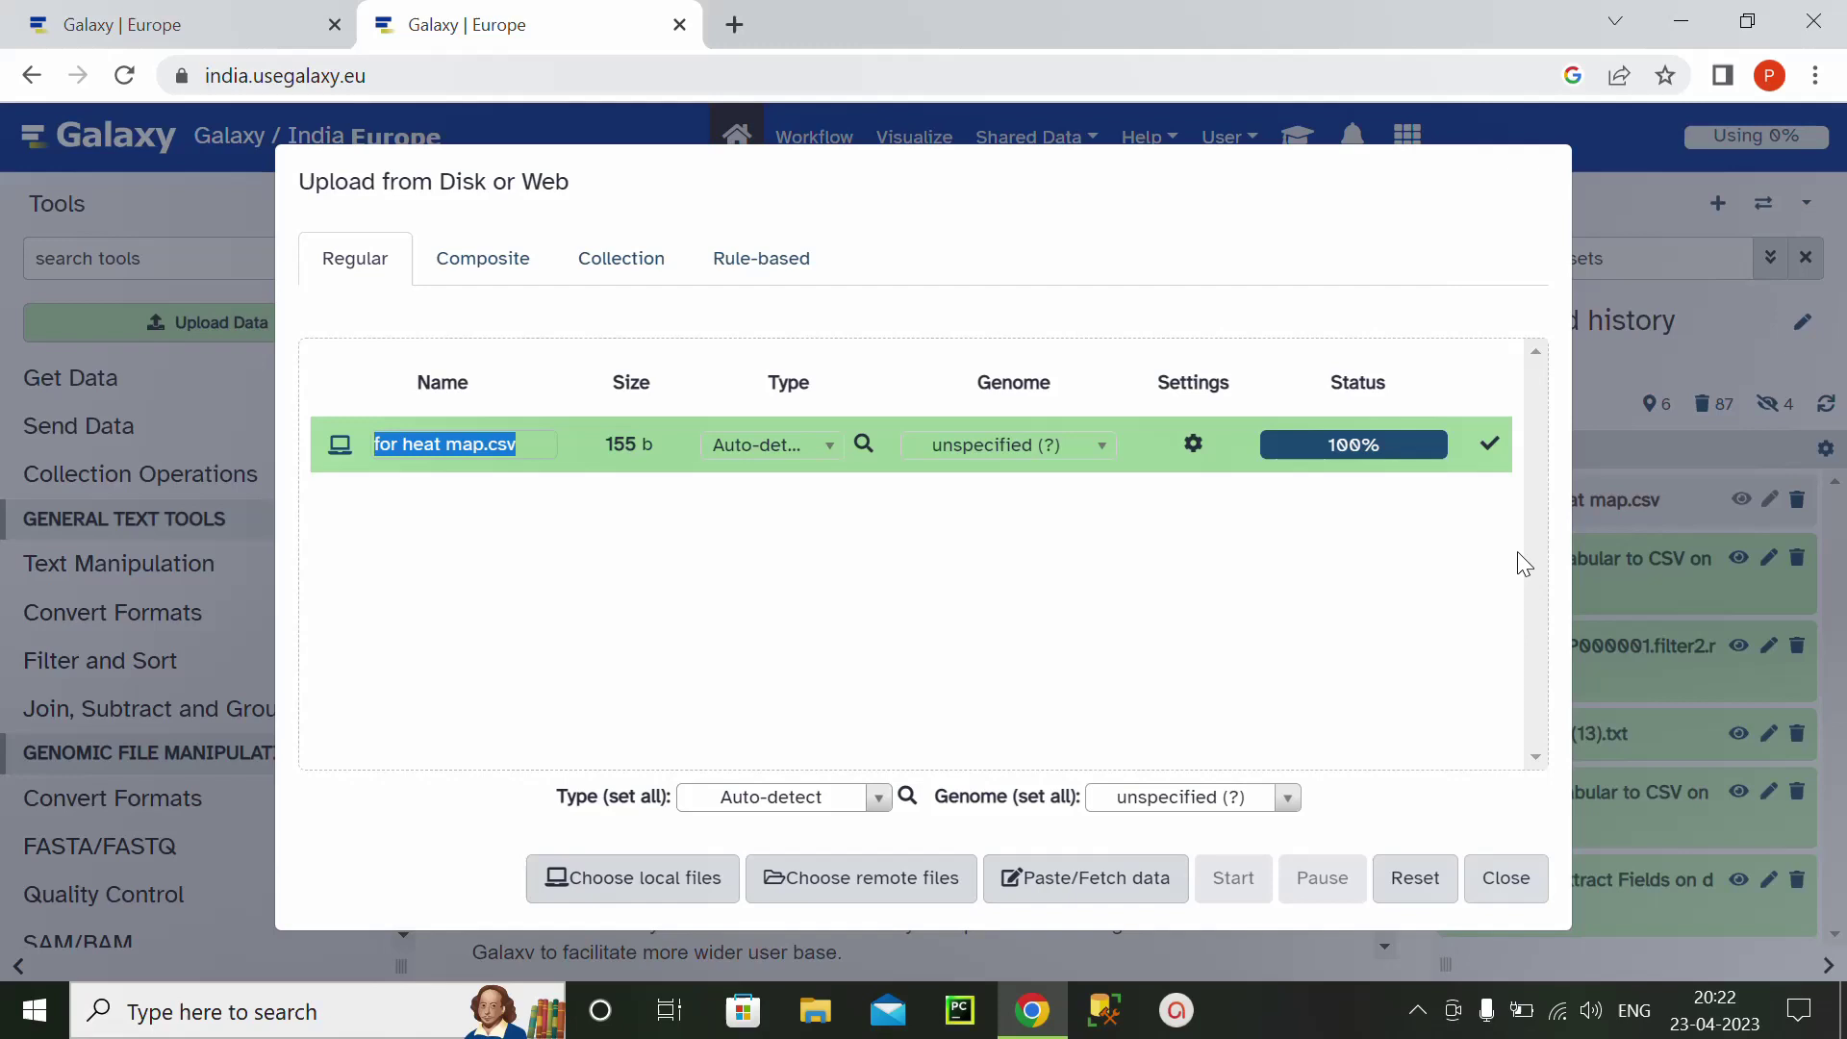
{"action": "left_click", "coordinate": [1490, 448]}
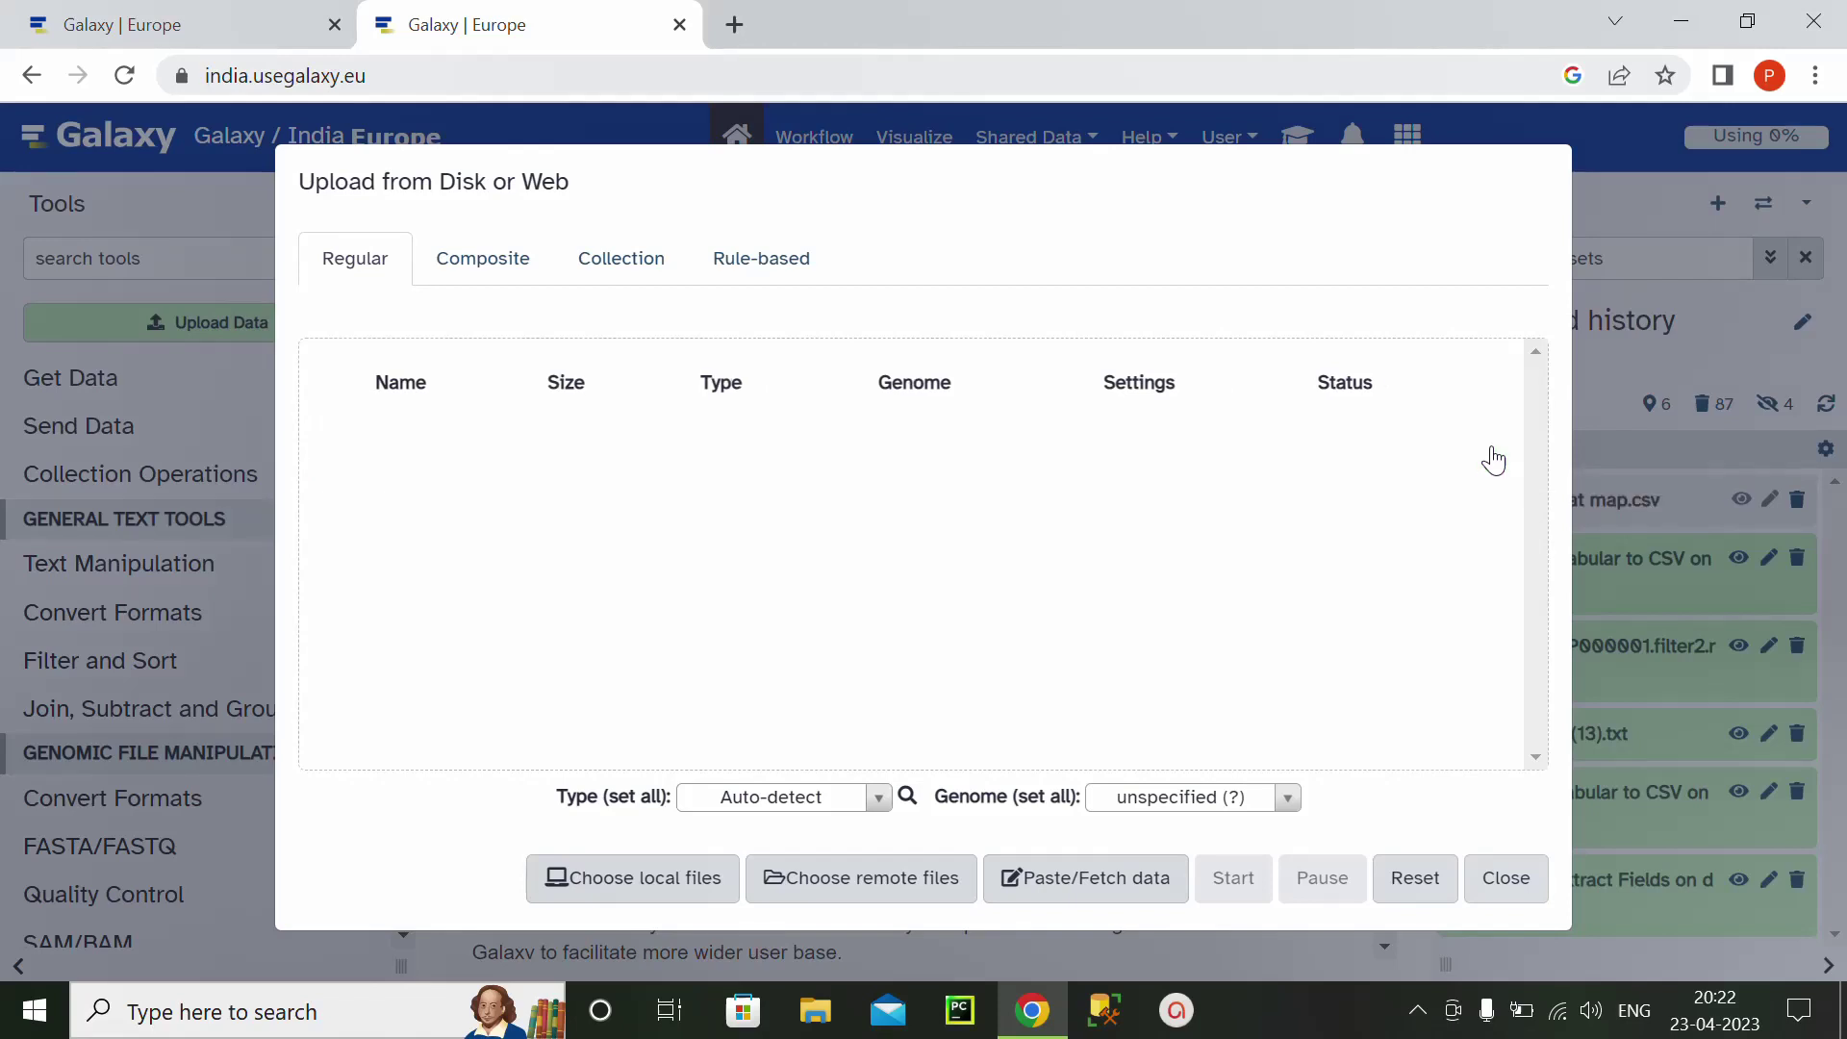
- Close the upload dialog and preview dataset 92, the rows a1–a10 by columns A–E table
{"action": "left_click", "coordinate": [1504, 890]}
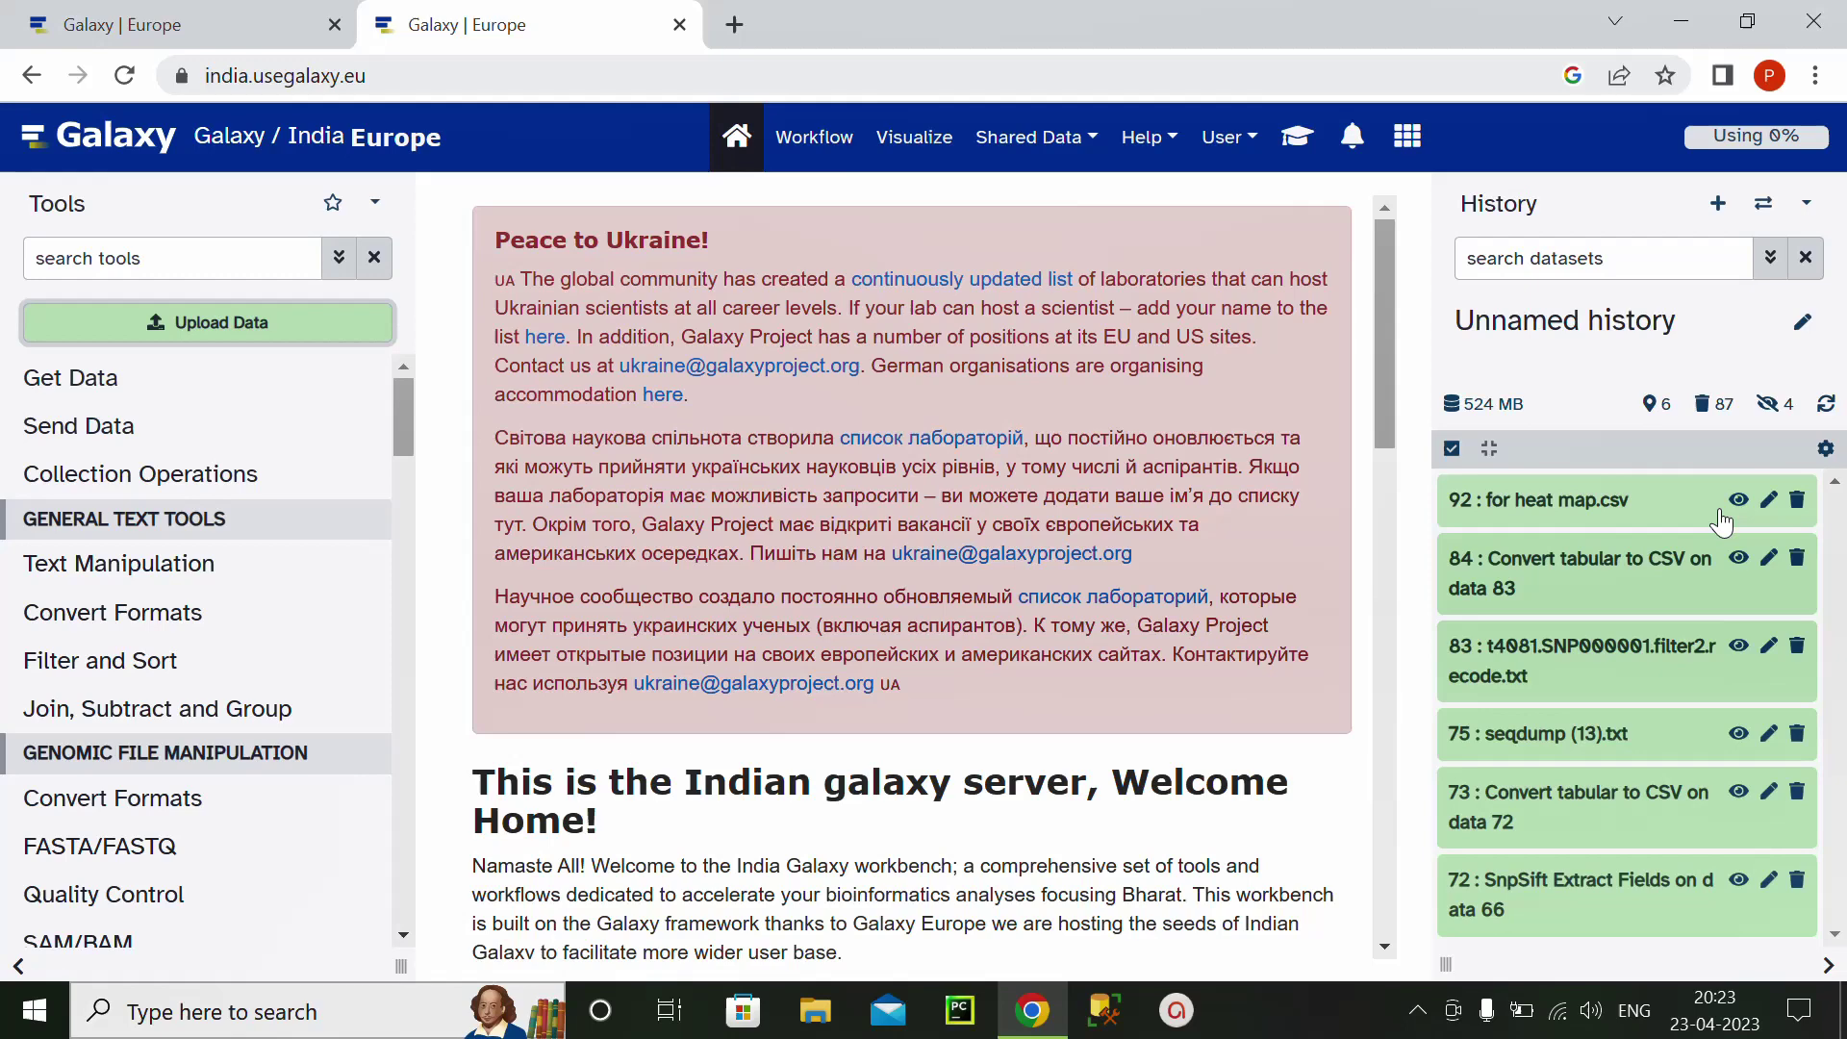
{"action": "left_click", "coordinate": [1737, 502]}
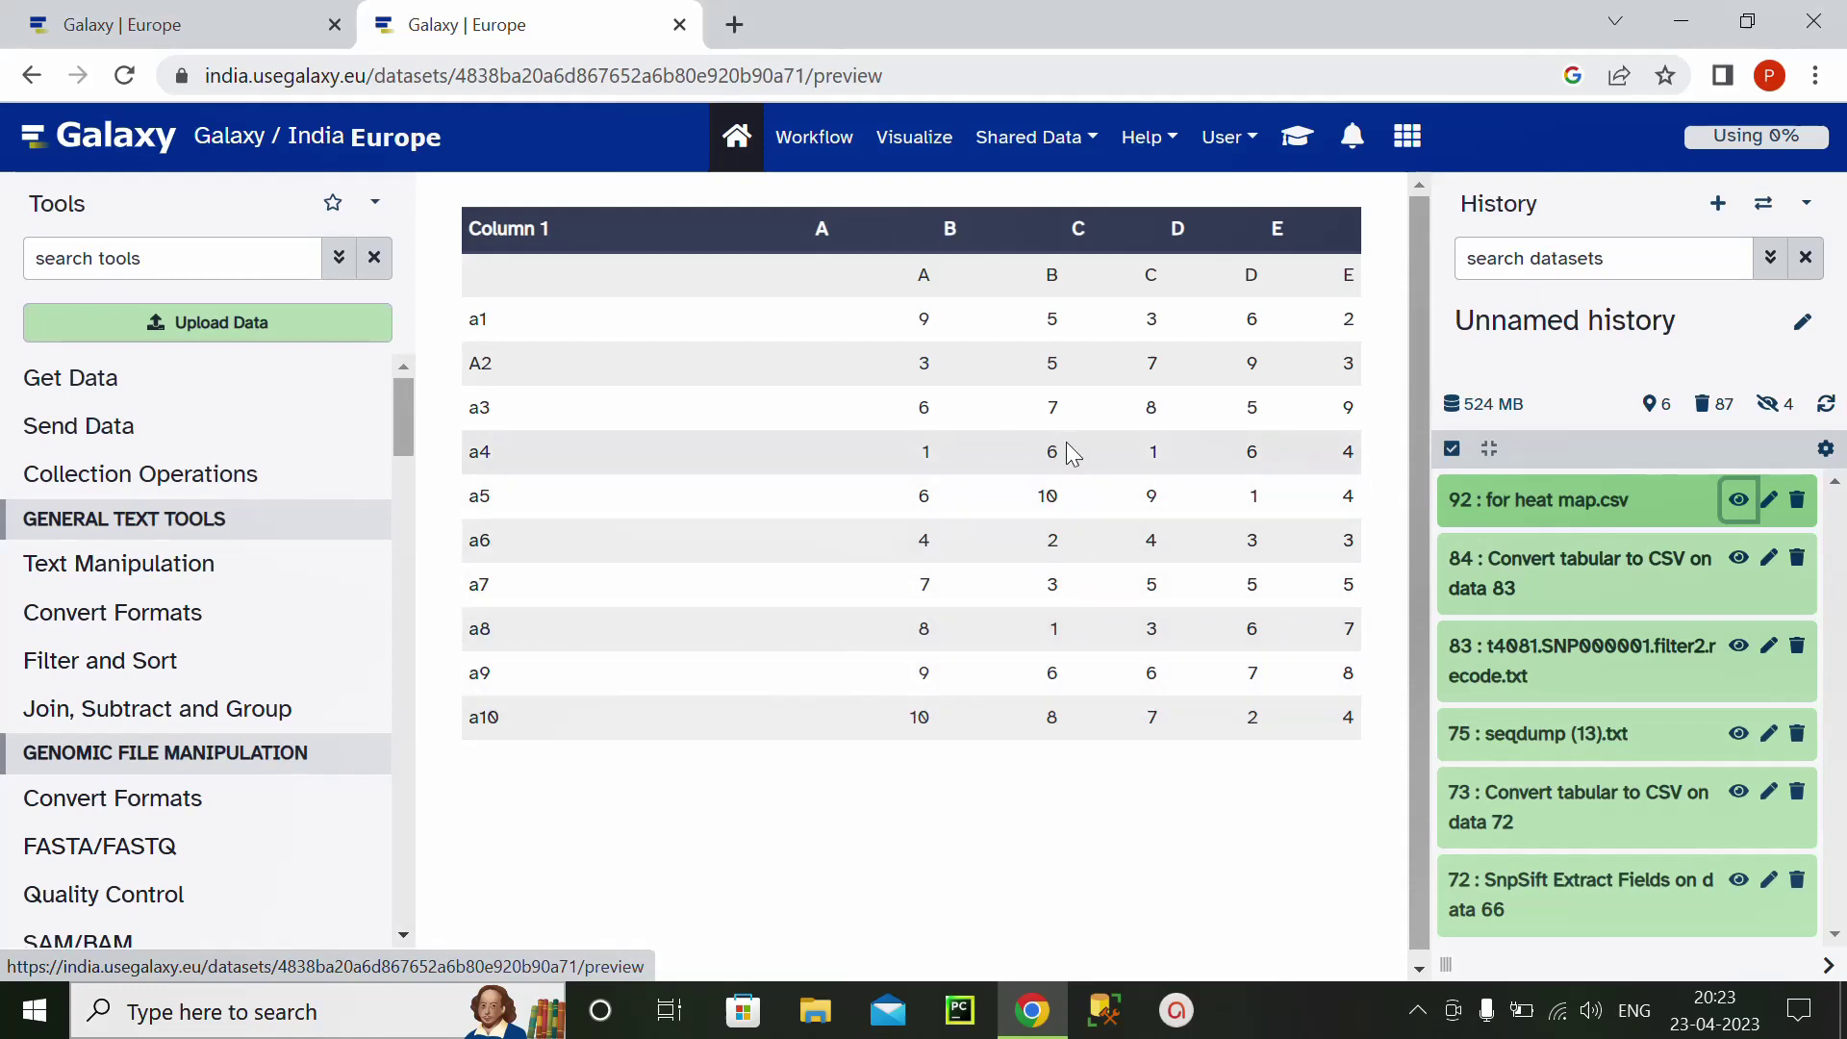
- Search the Galaxy tools for 'HEATMAP2'
{"action": "left_click", "coordinate": [177, 256]}
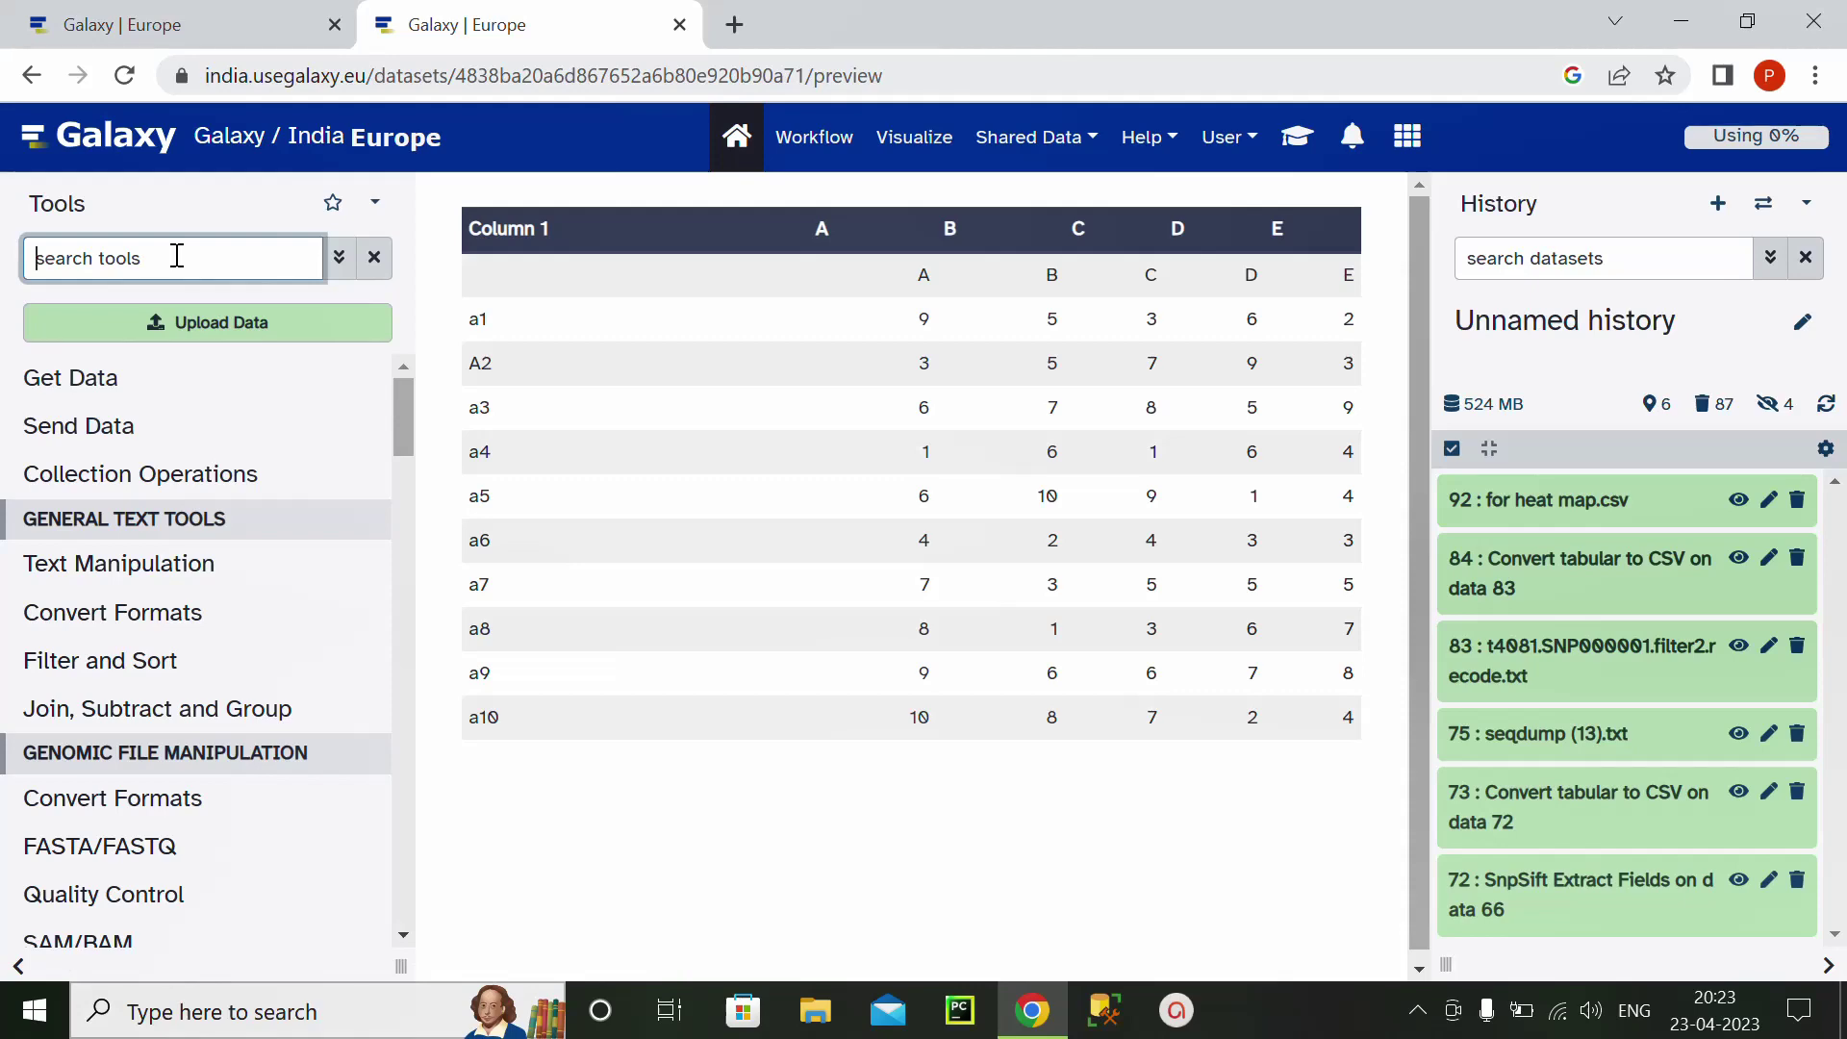
{"action": "type", "text": "HEAT"}
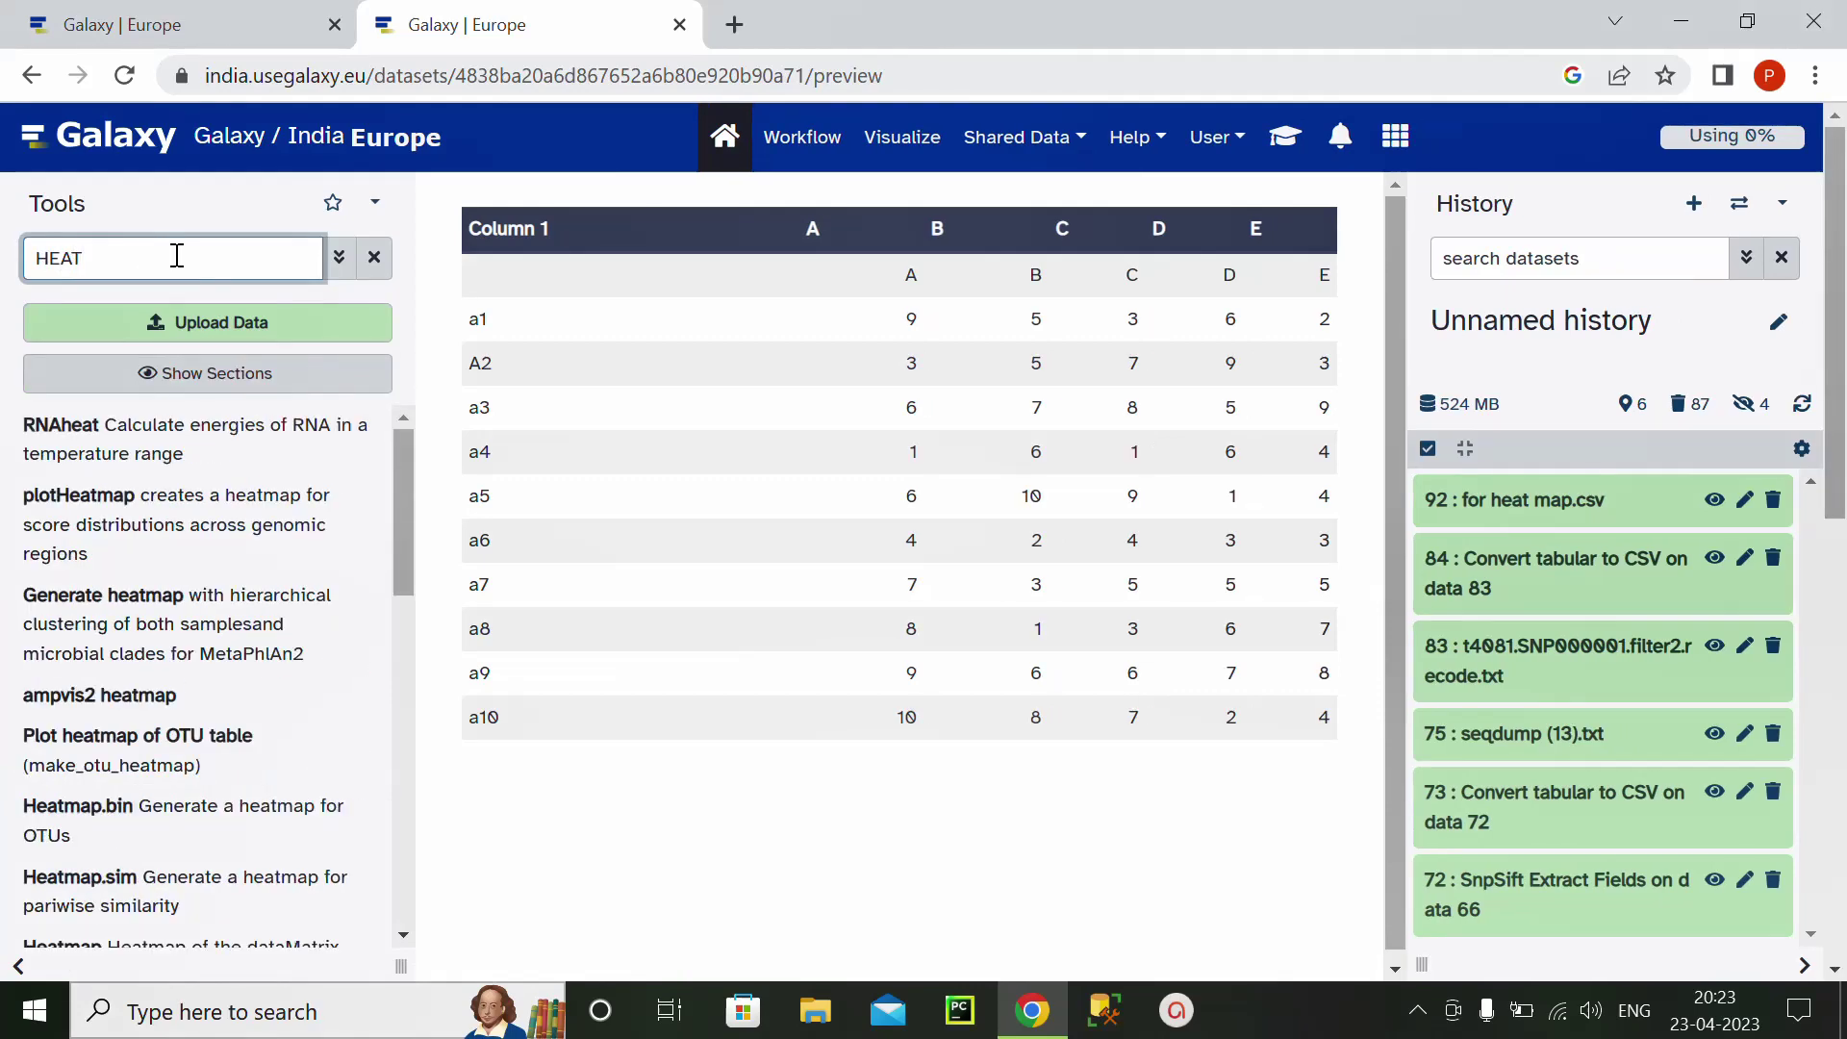
{"action": "type", "text": "MAP"}
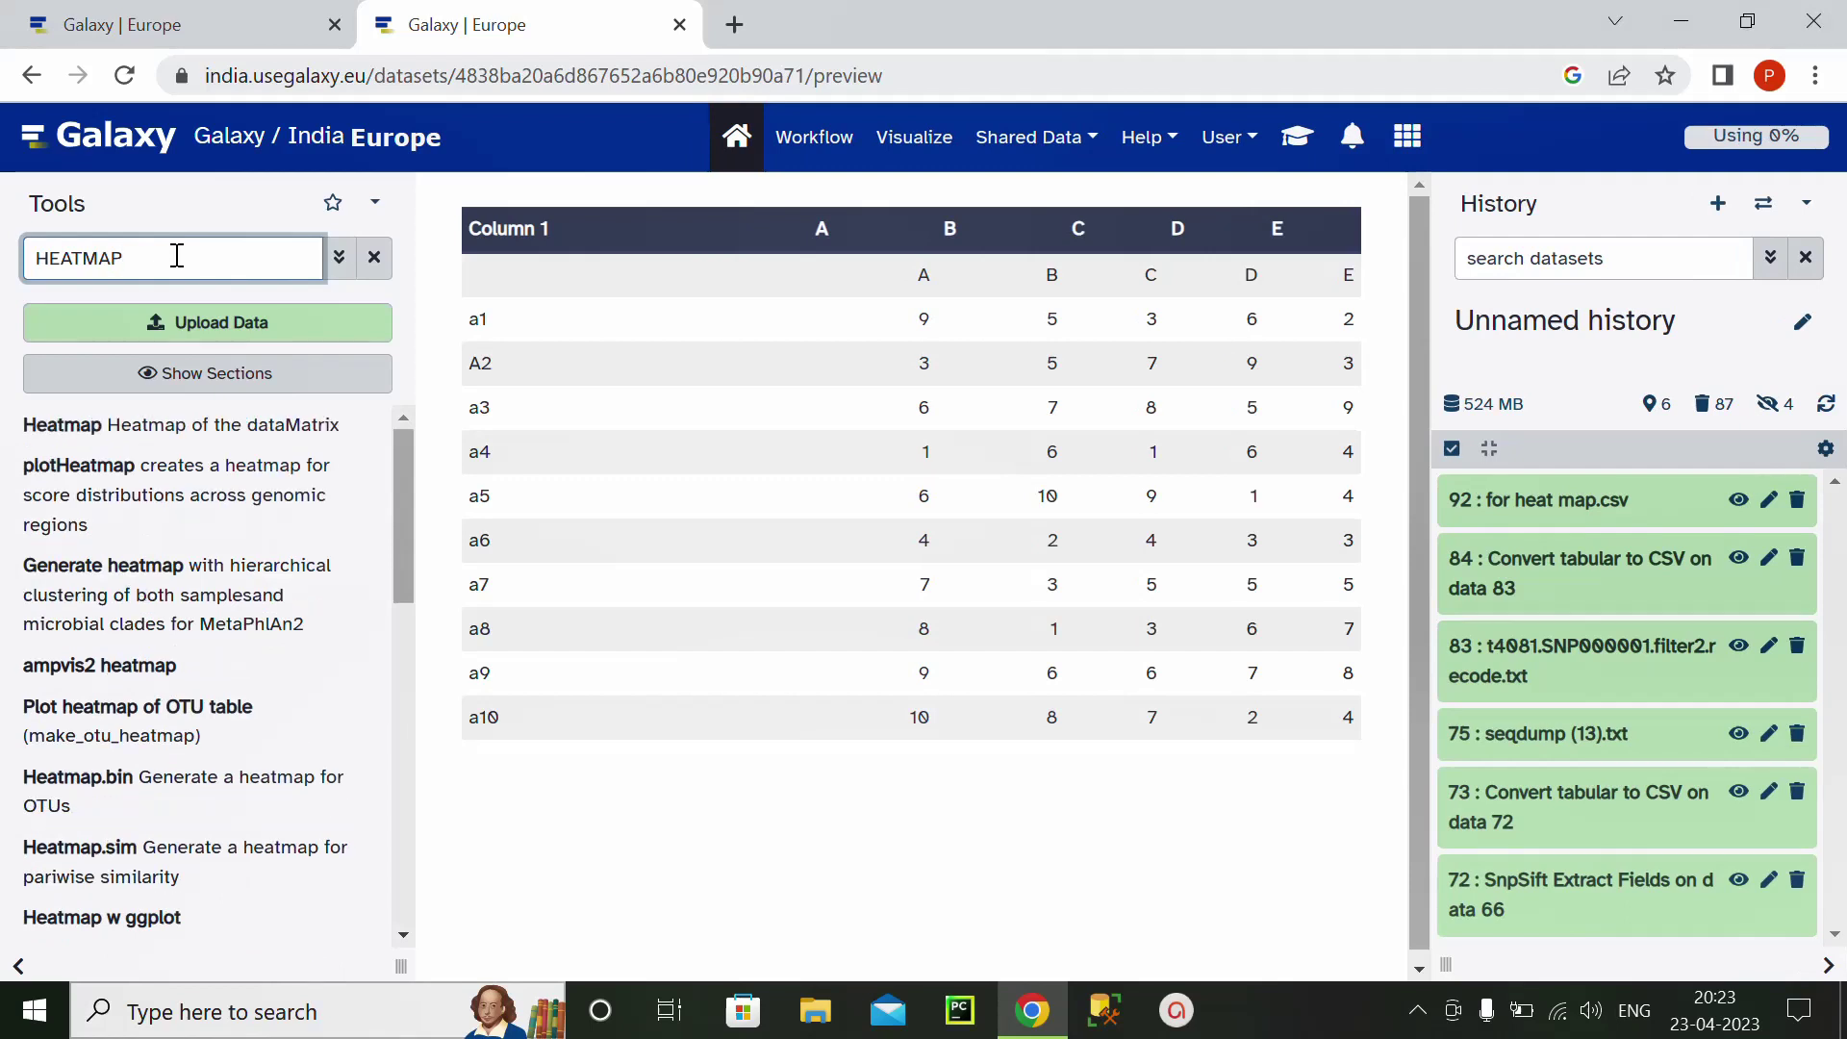
{"action": "type", "text": "2"}
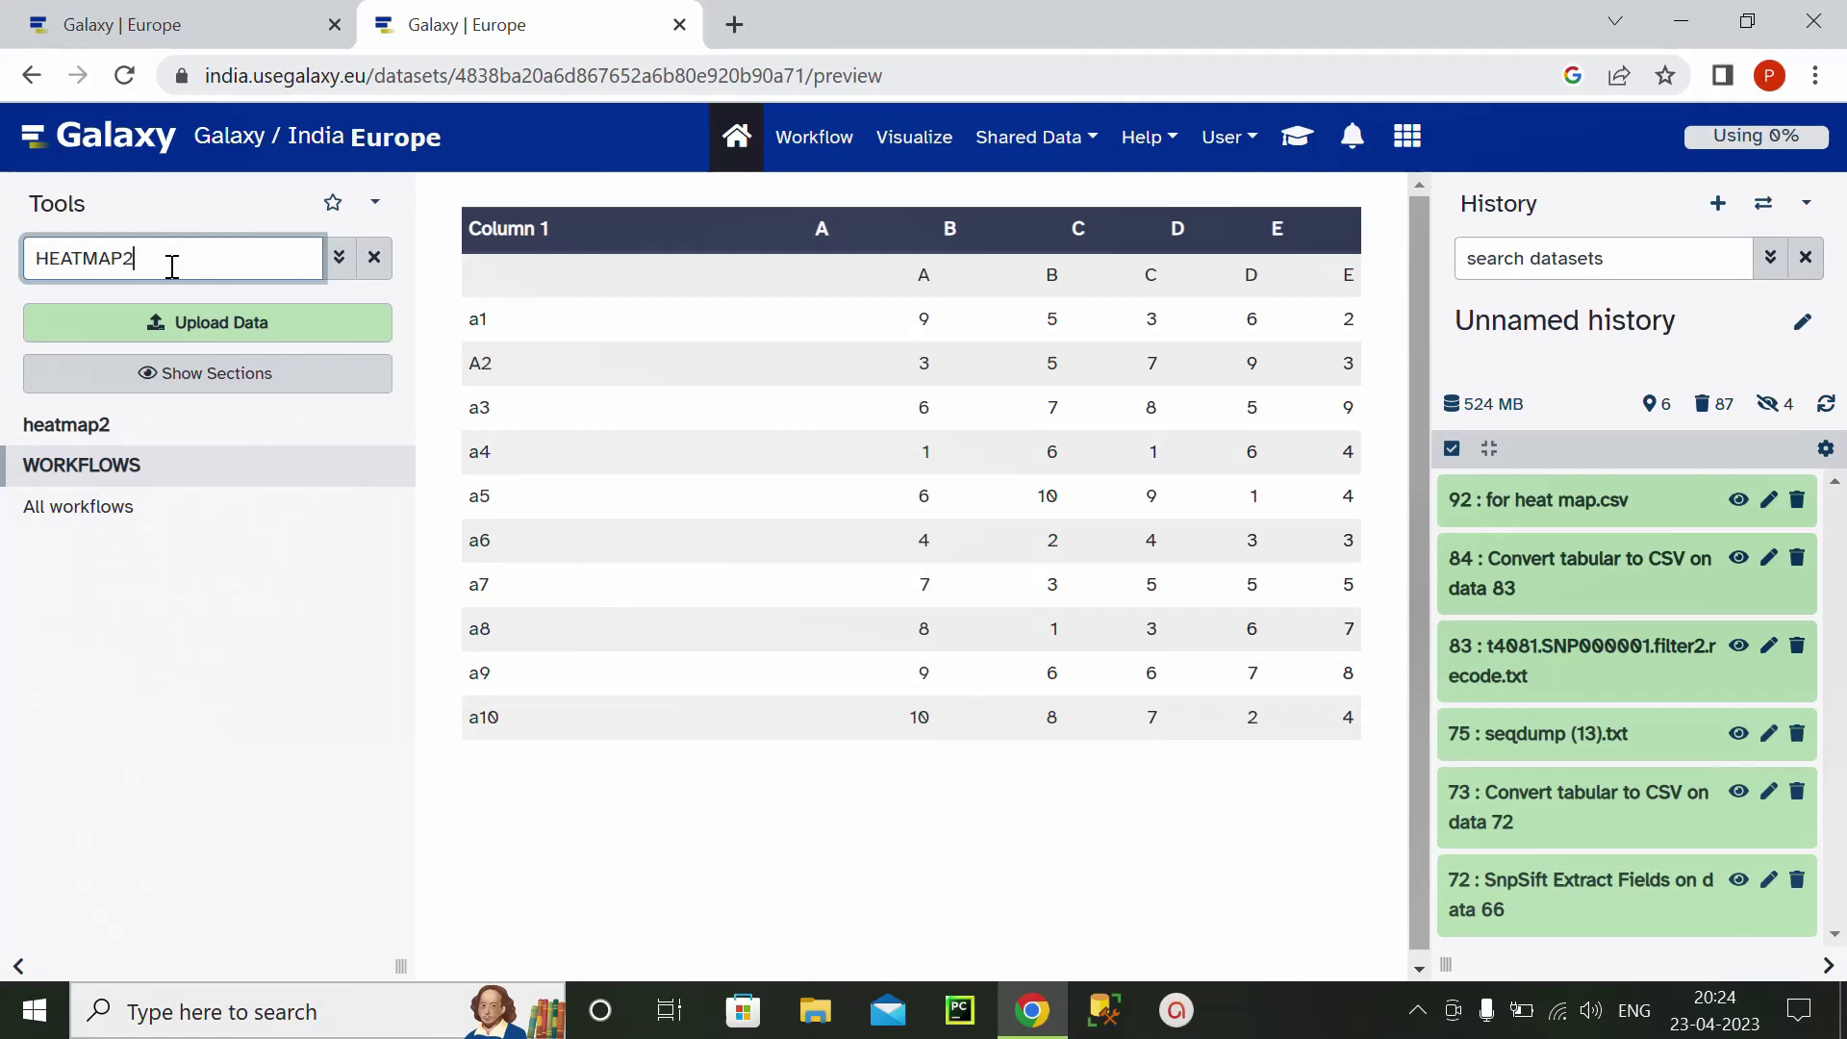
- Set up heatmap2 with dataset 92 as input and plot title 'MICROBIAL GROWTH', PDF output
{"action": "left_click", "coordinate": [77, 432]}
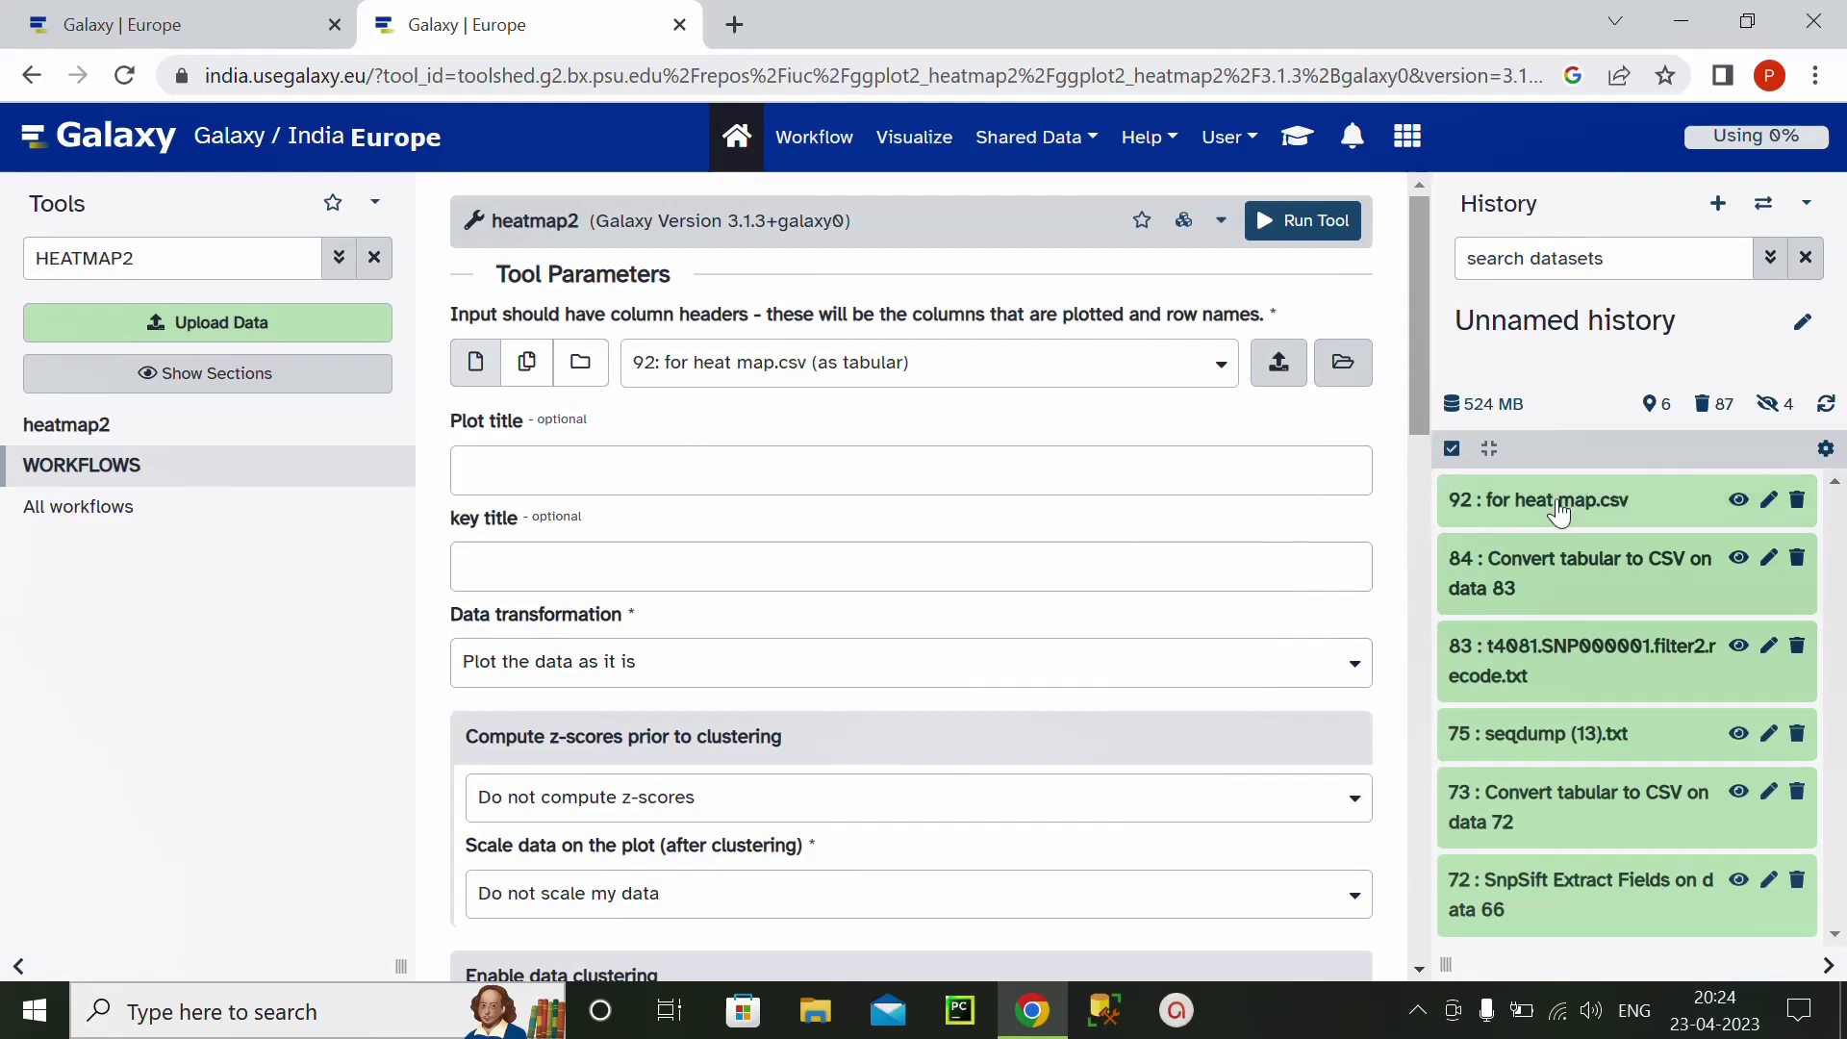
{"action": "left_click_drag", "start_coordinate": [1563, 502], "coordinate": [857, 366]}
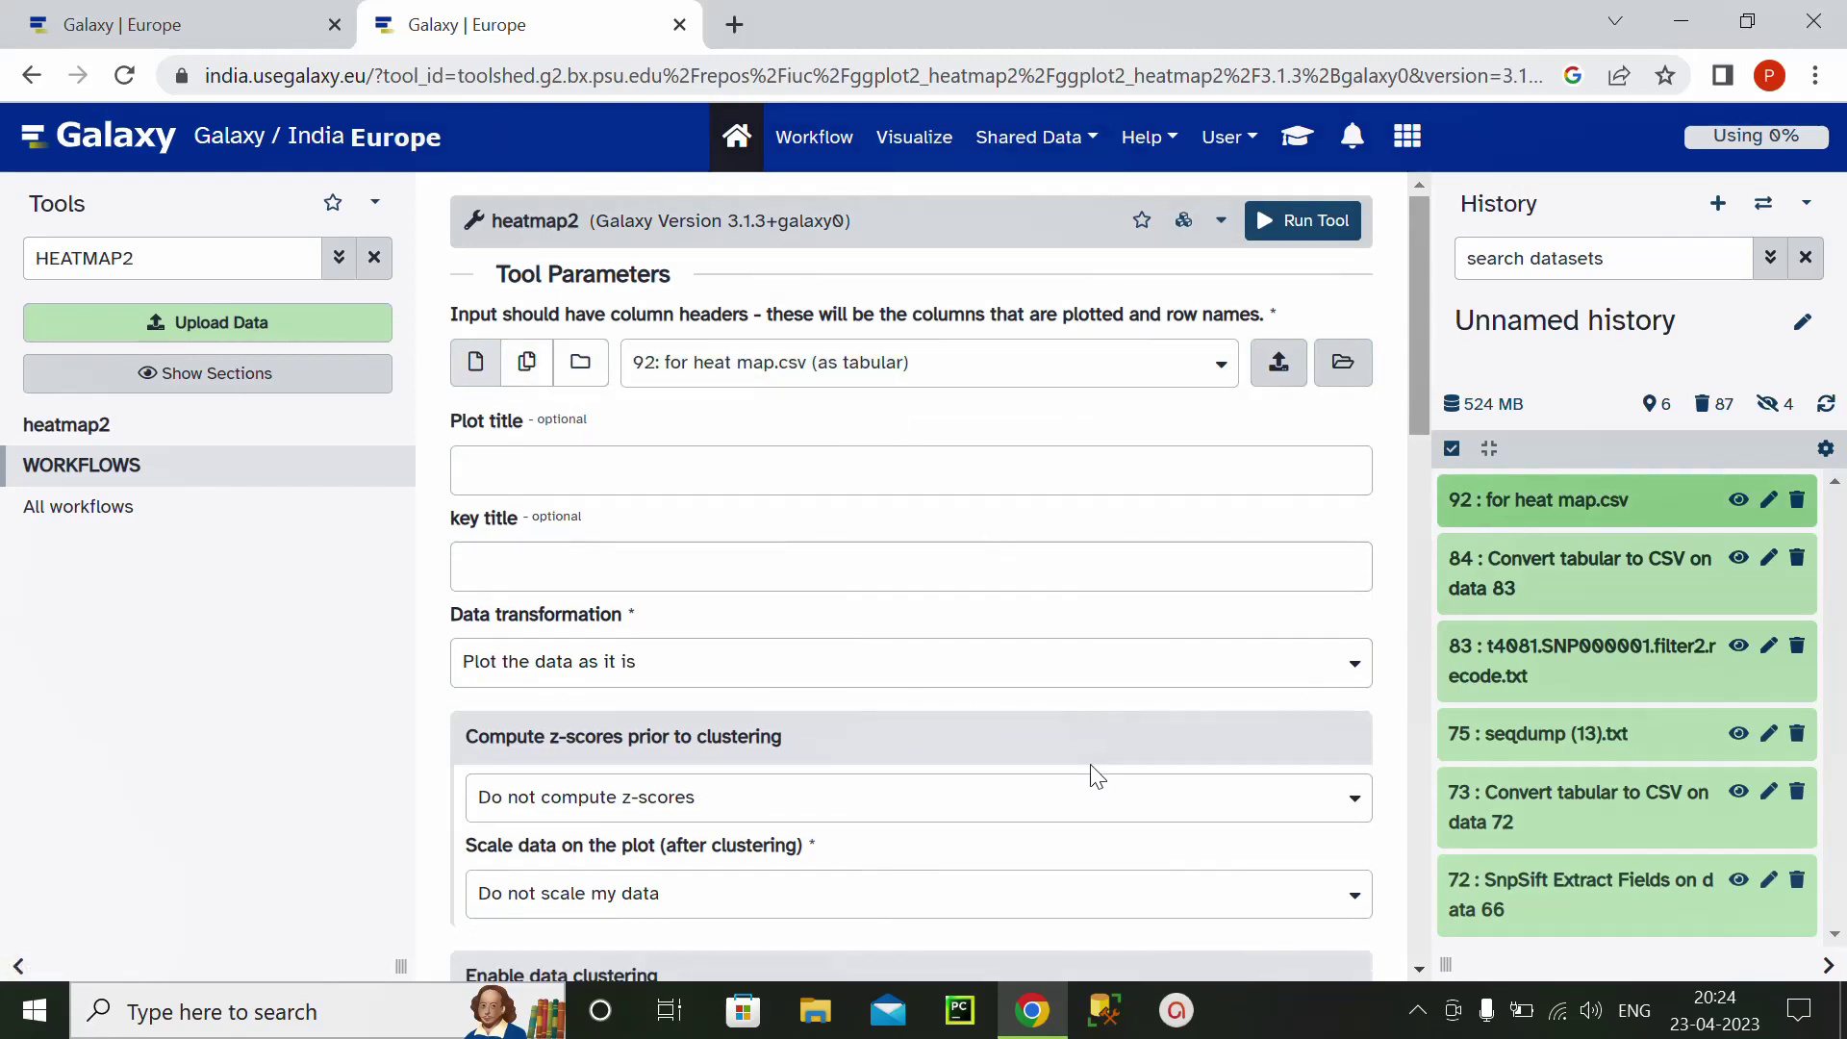
{"action": "left_click", "coordinate": [508, 468]}
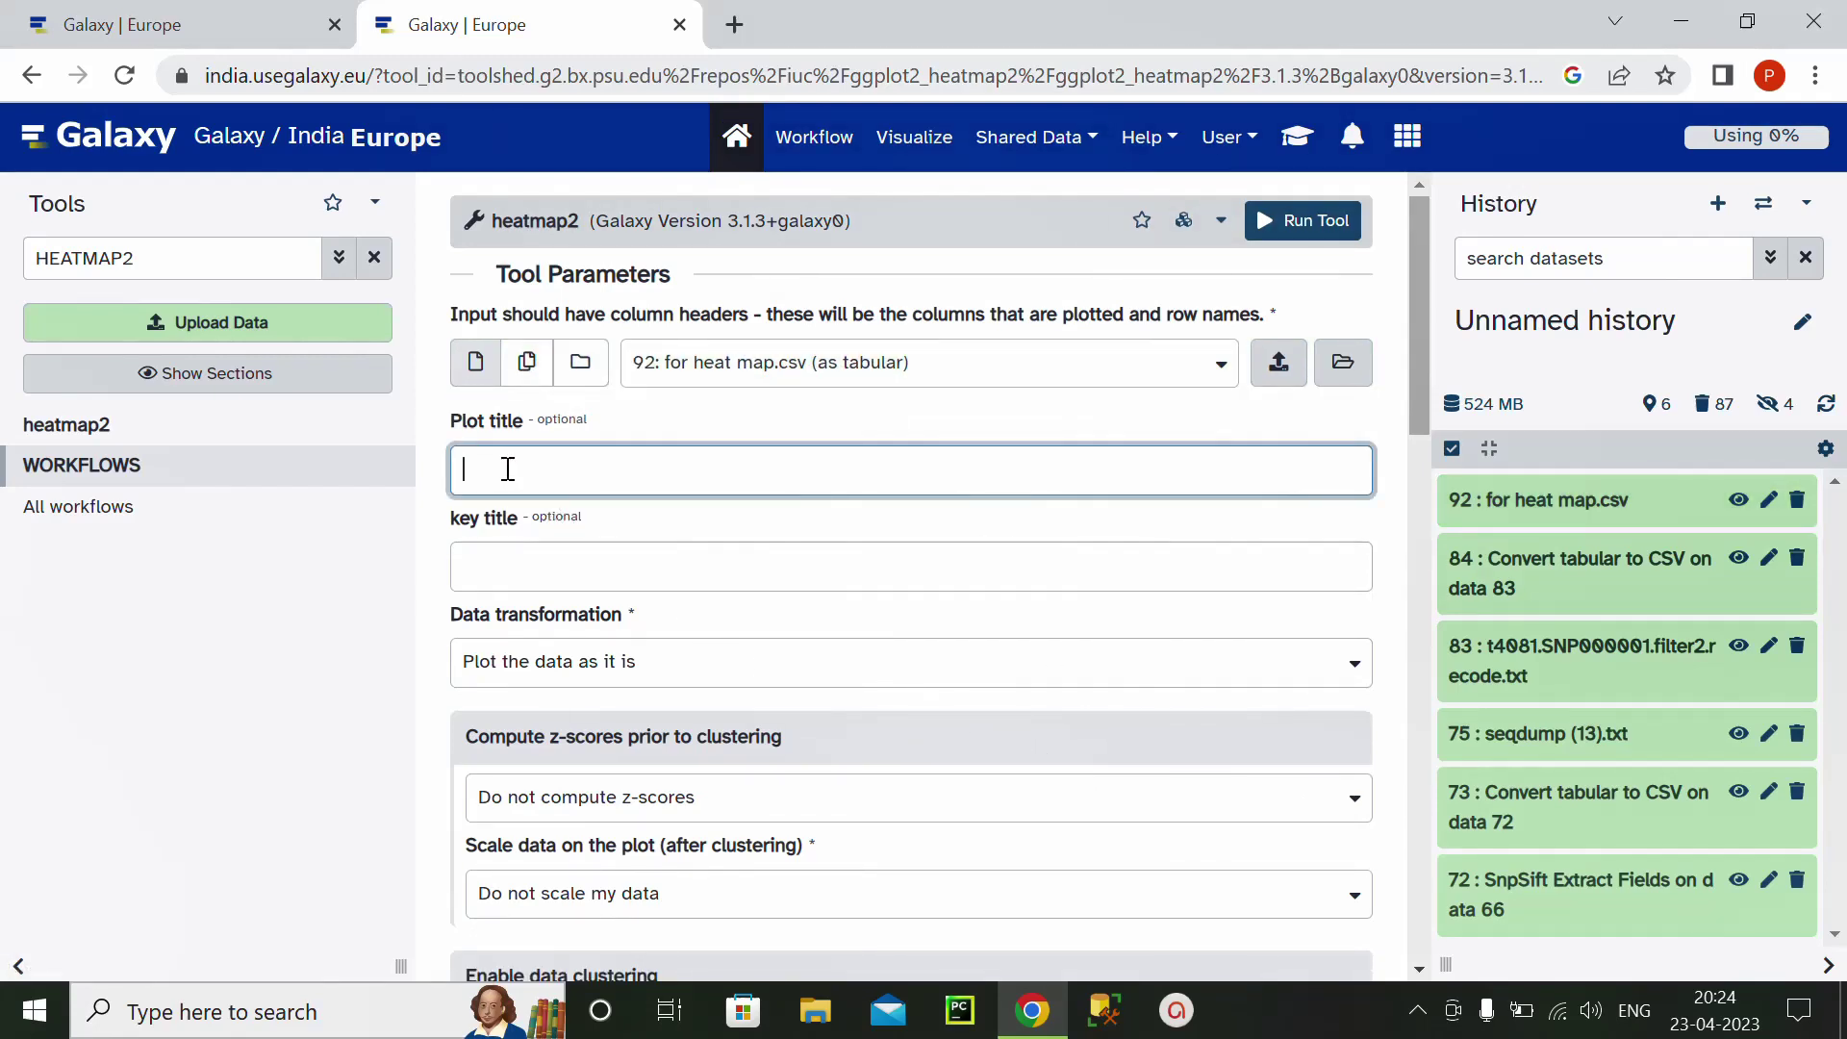
{"action": "type", "text": "MICROBIAL GROWTH"}
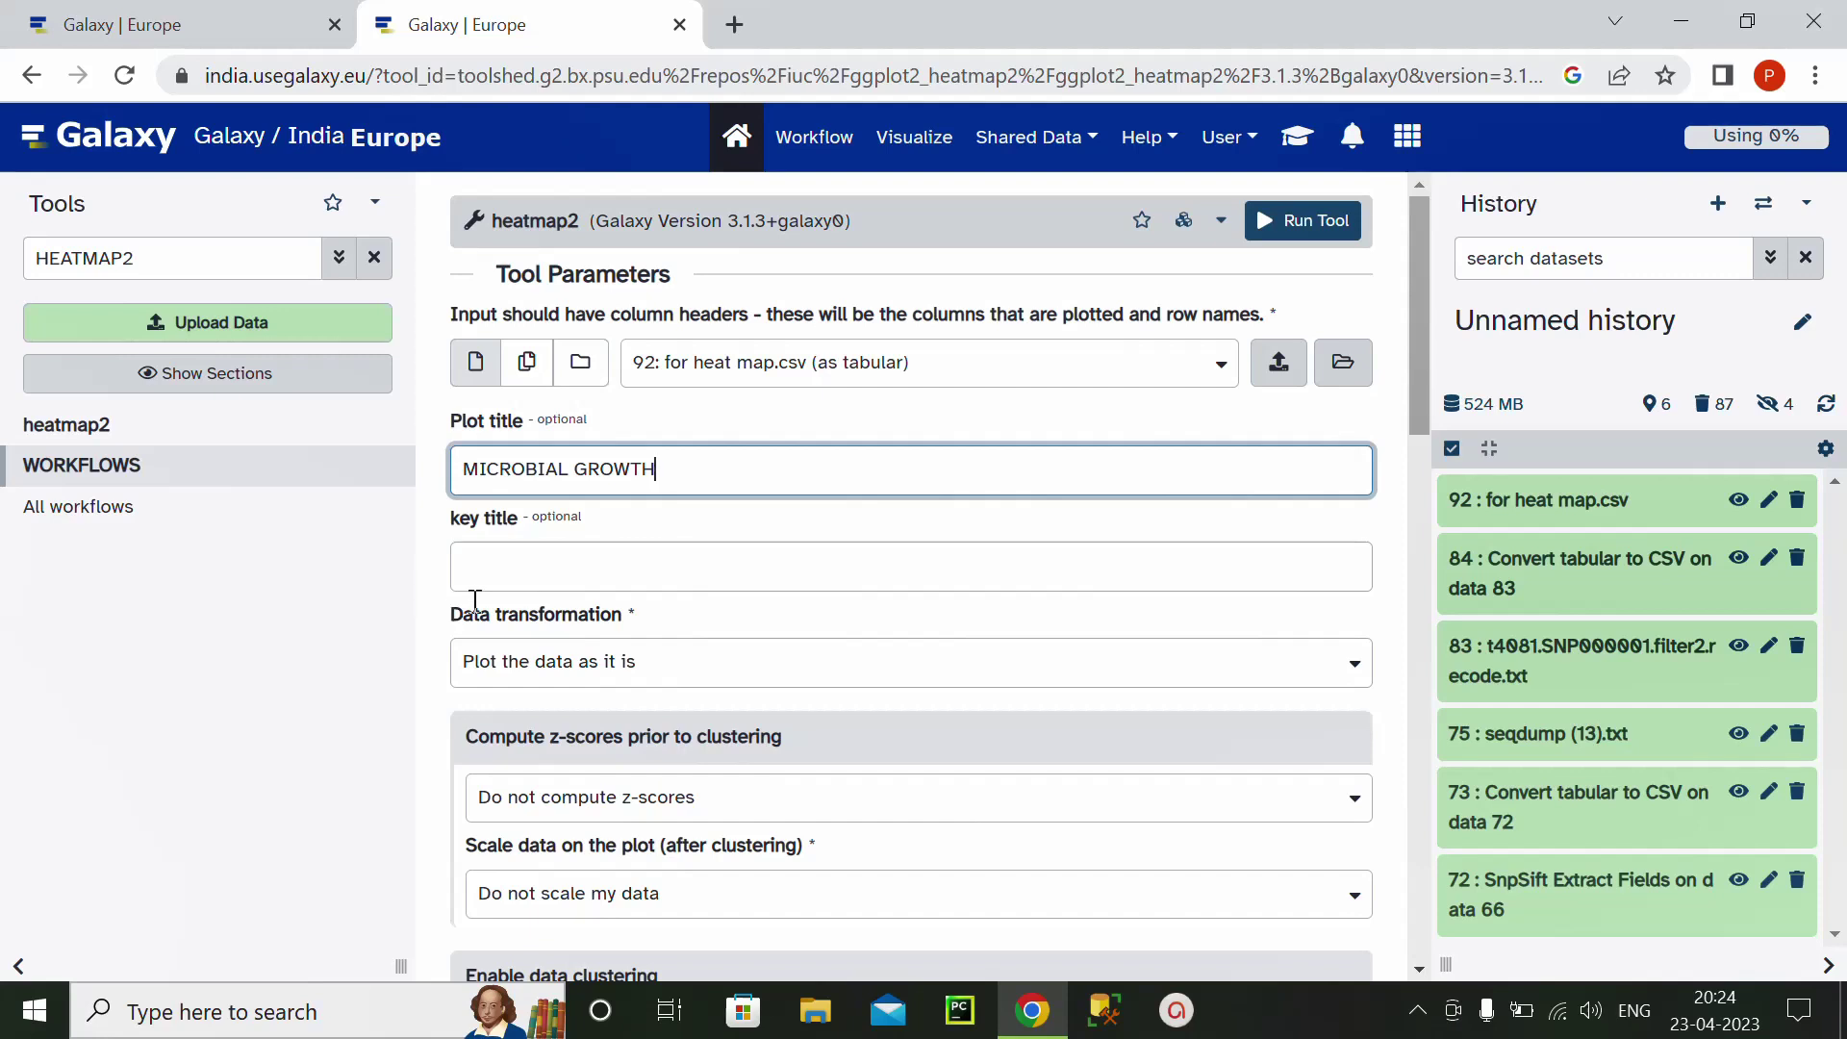
{"action": "left_click", "coordinate": [501, 575]}
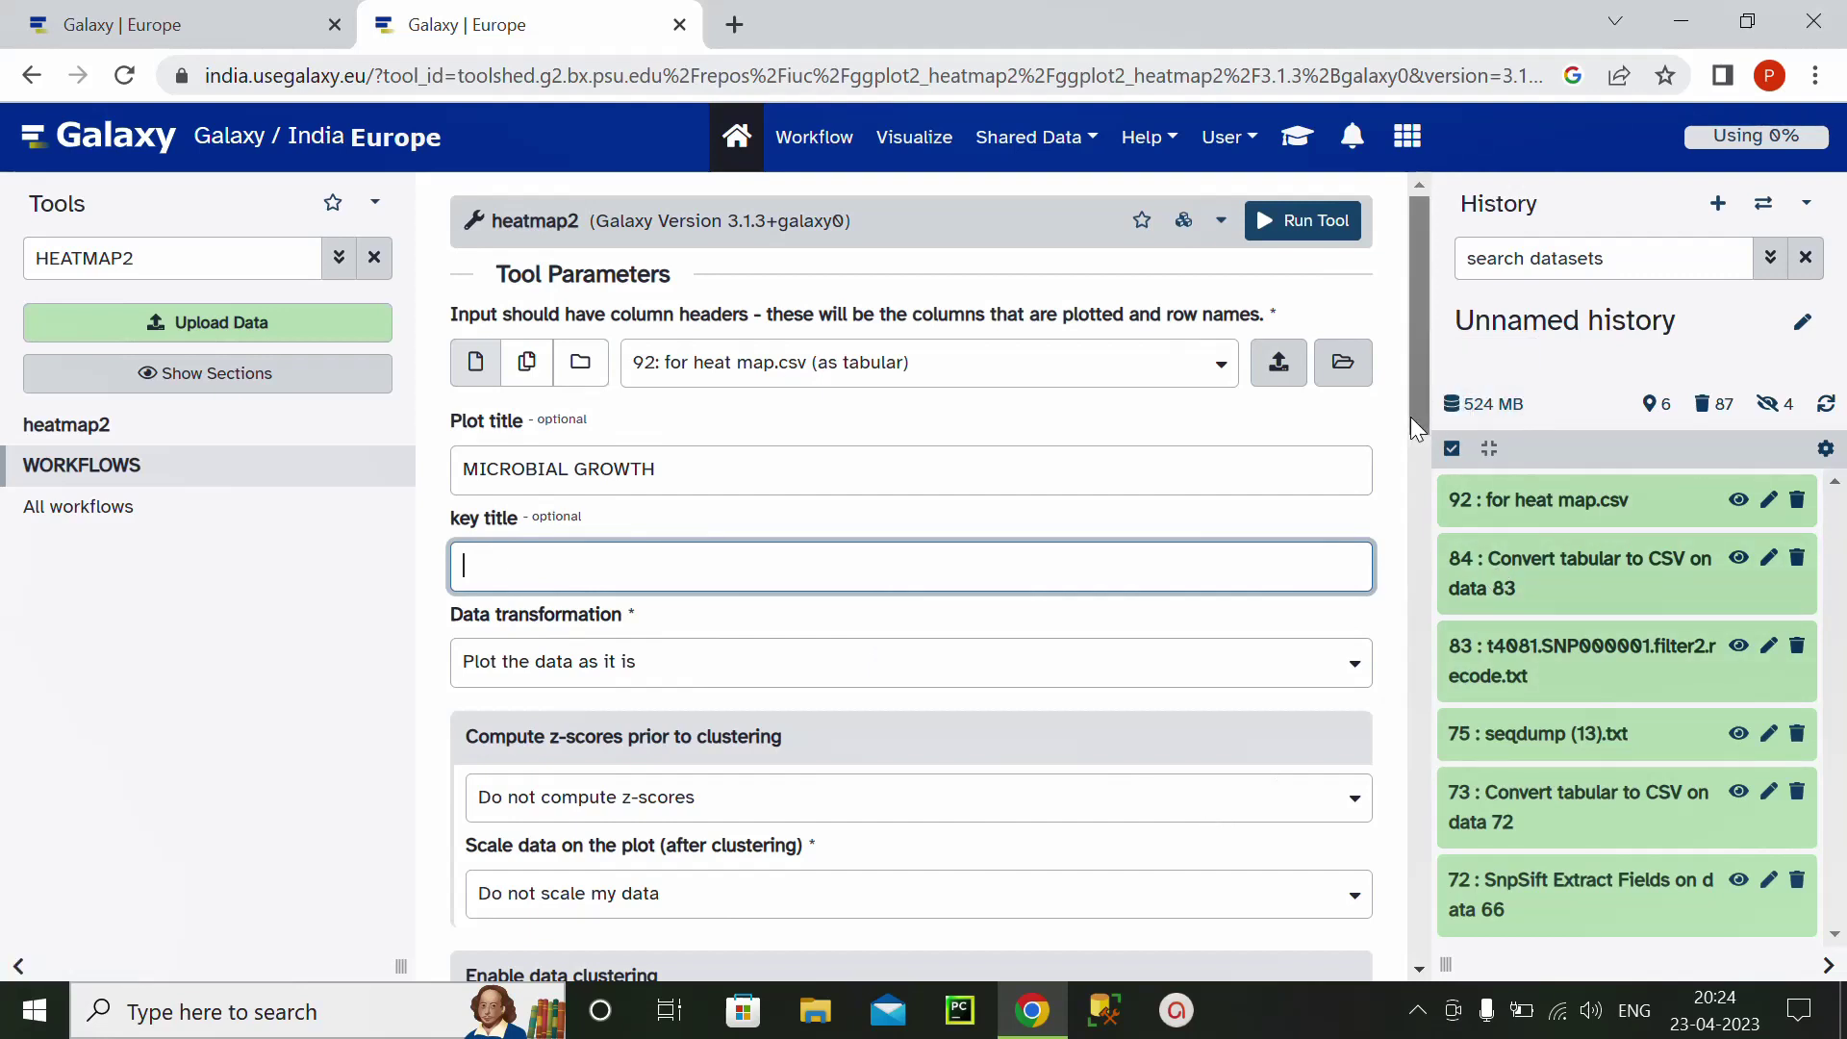
{"action": "left_click_drag", "start_coordinate": [1412, 419], "coordinate": [1468, 820]}
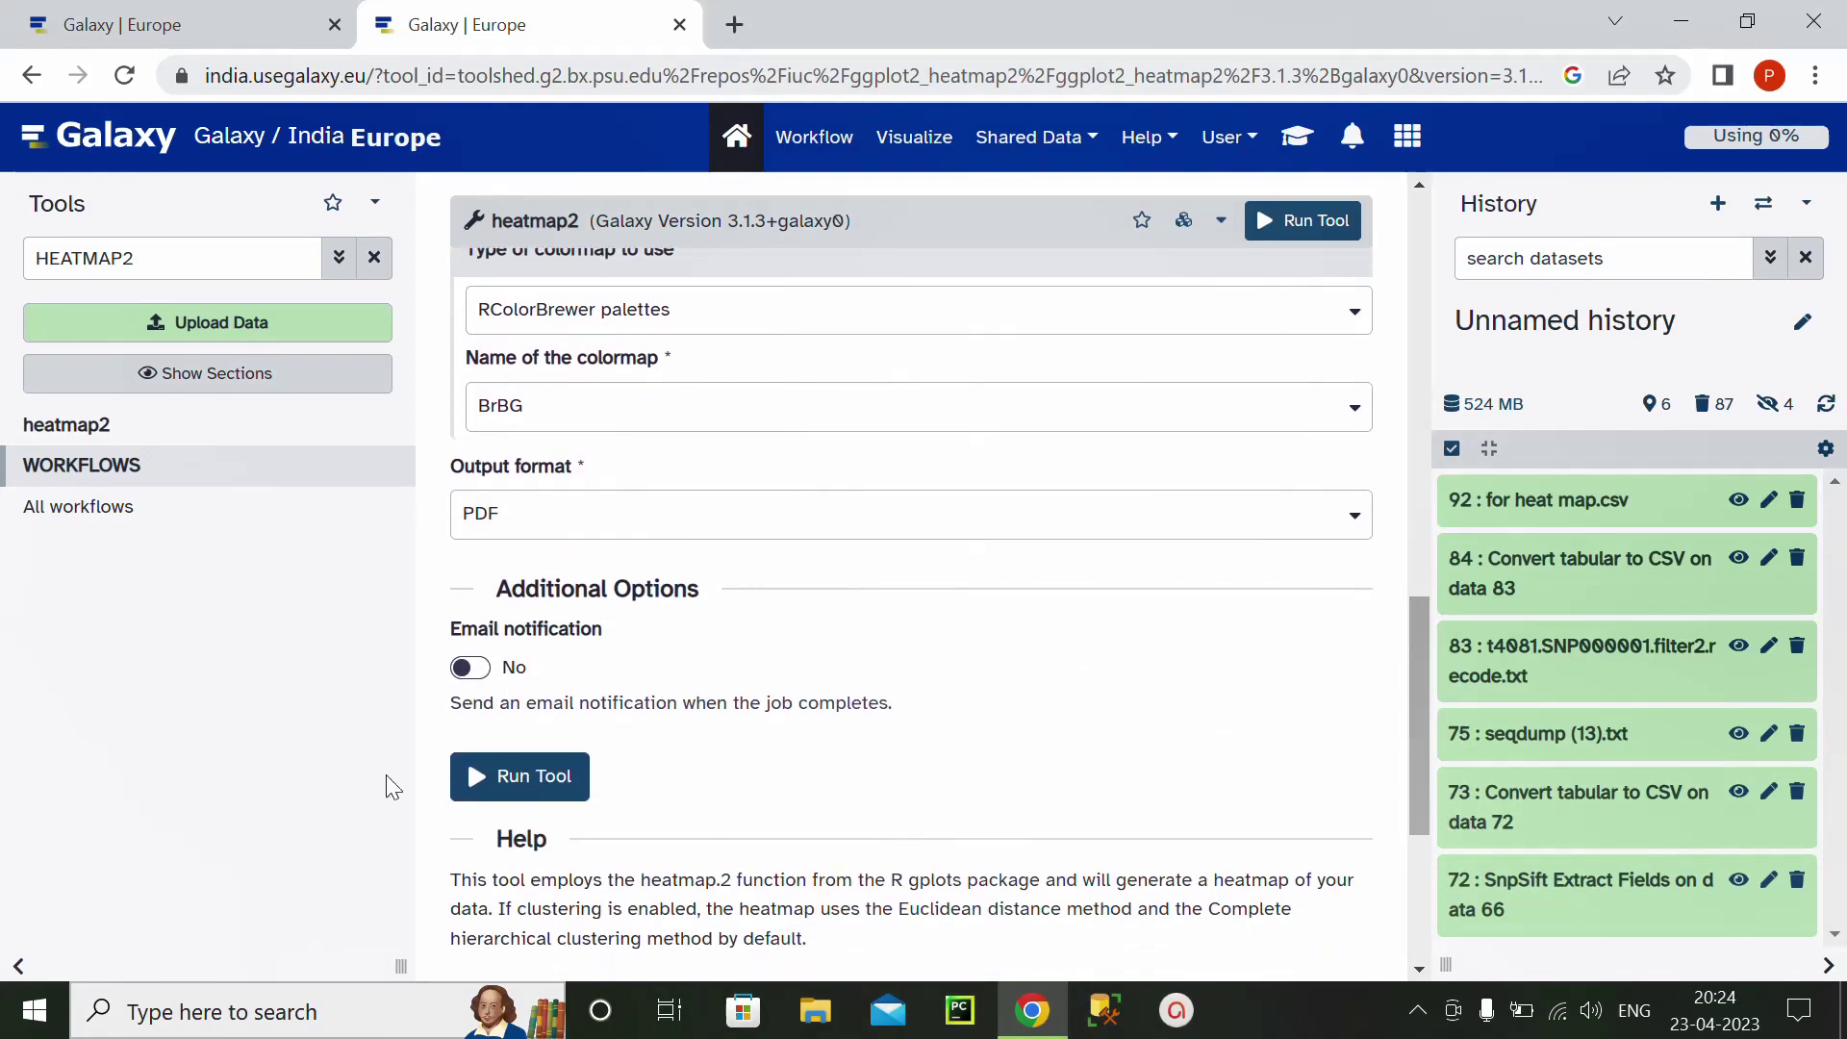
- Run heatmap2, queuing output dataset 93 'heatmap2 on data 92'
{"action": "left_click", "coordinate": [535, 788]}
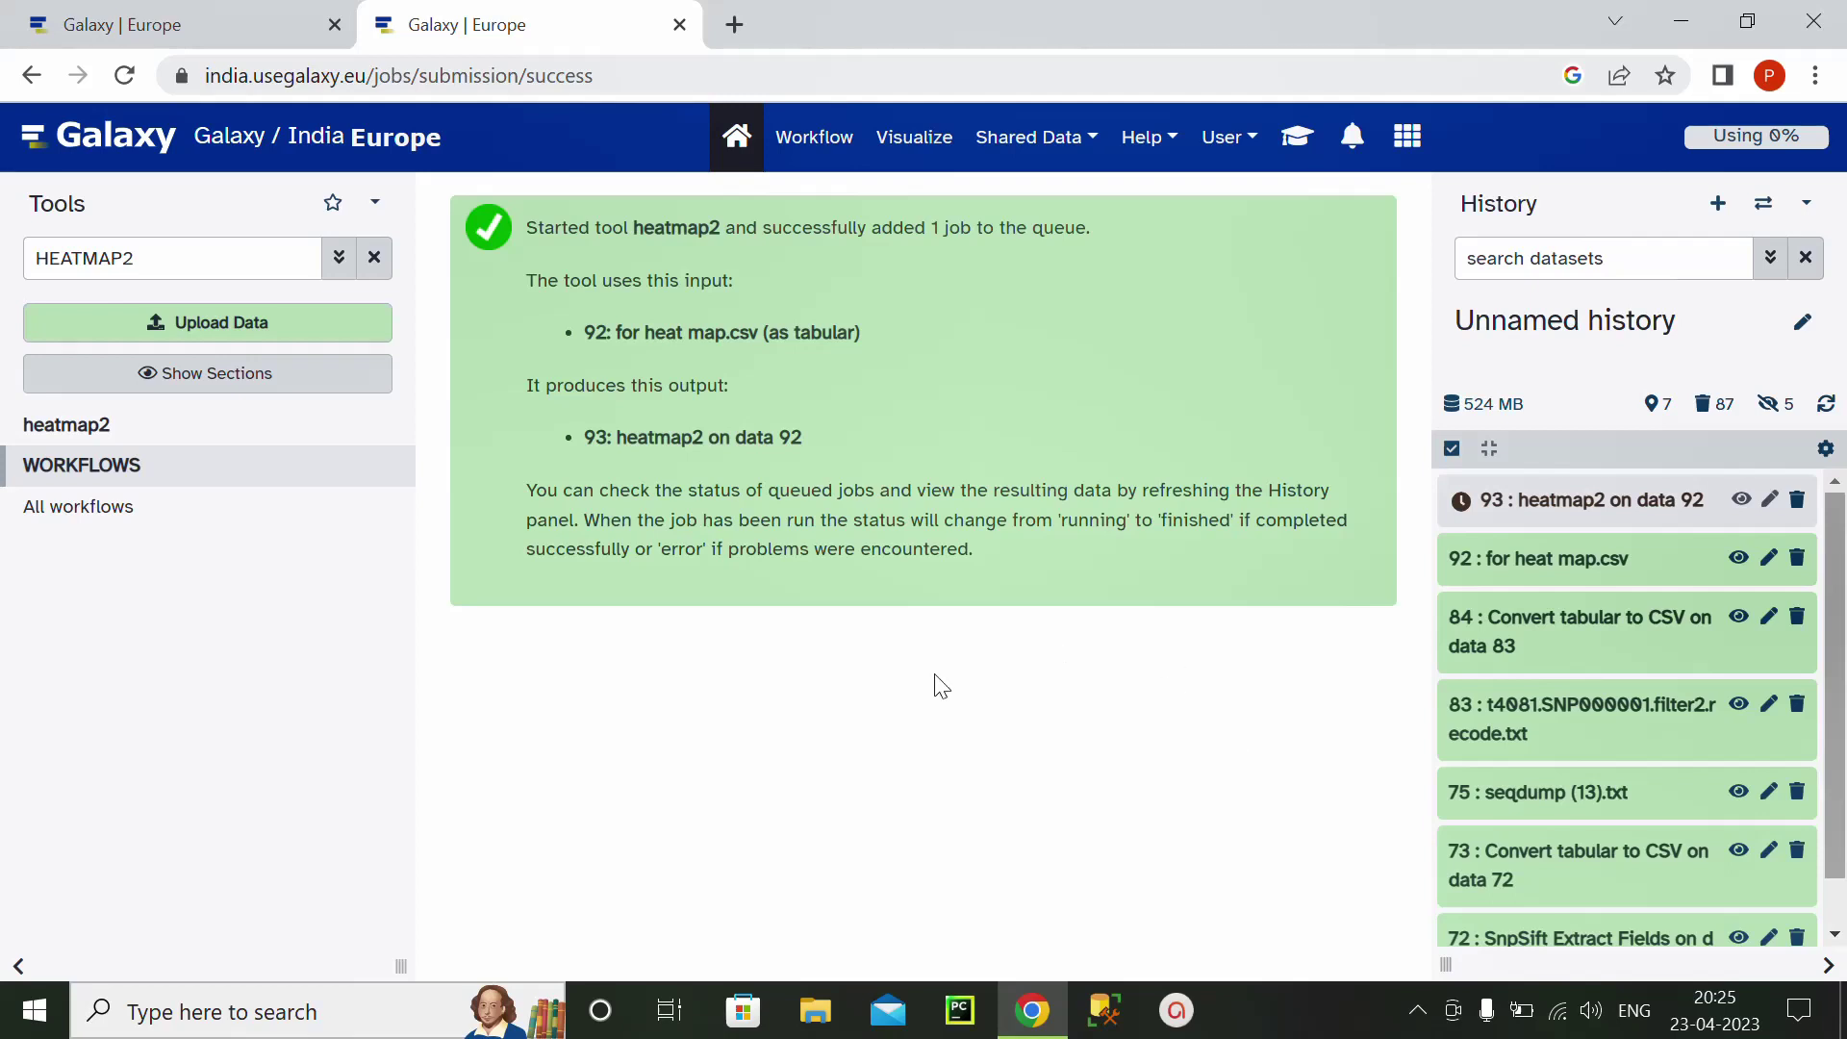
- Broaden the tool search to 'HEATMAP' while dataset 93 finishes
{"action": "left_click", "coordinate": [136, 262]}
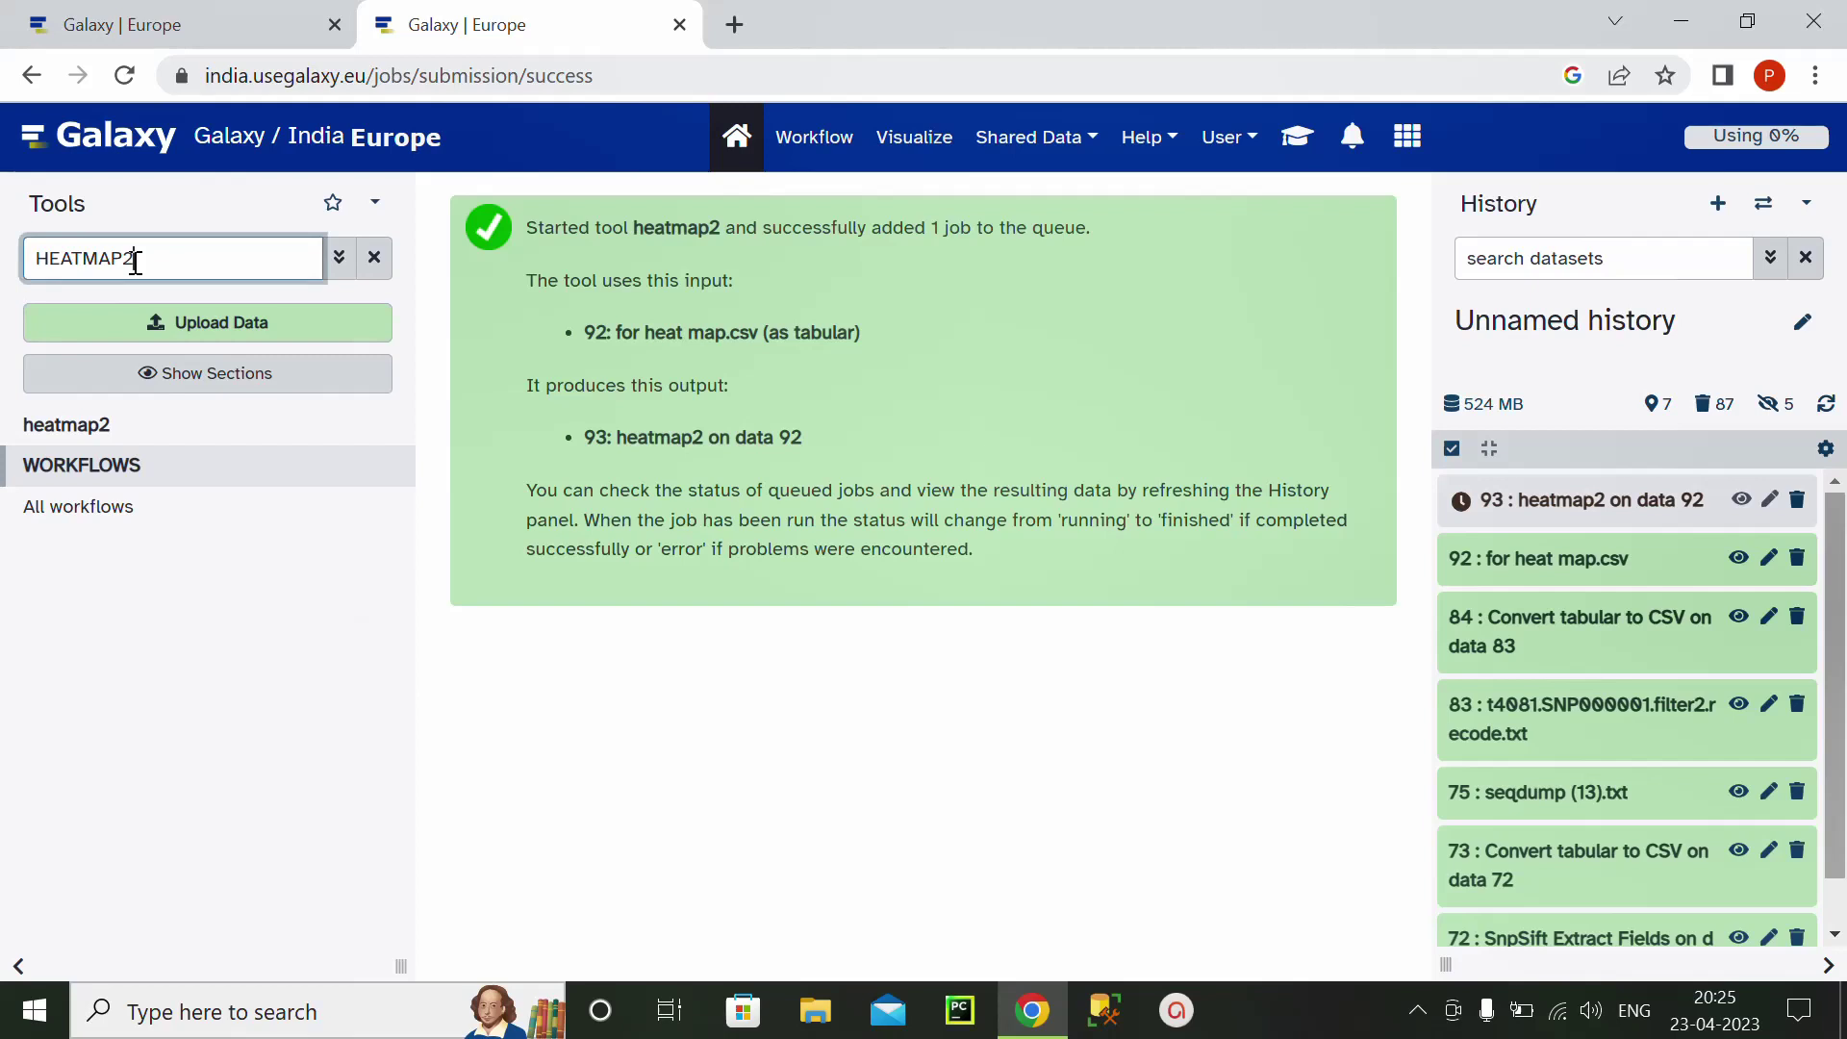
{"action": "key", "text": "BackSpace"}
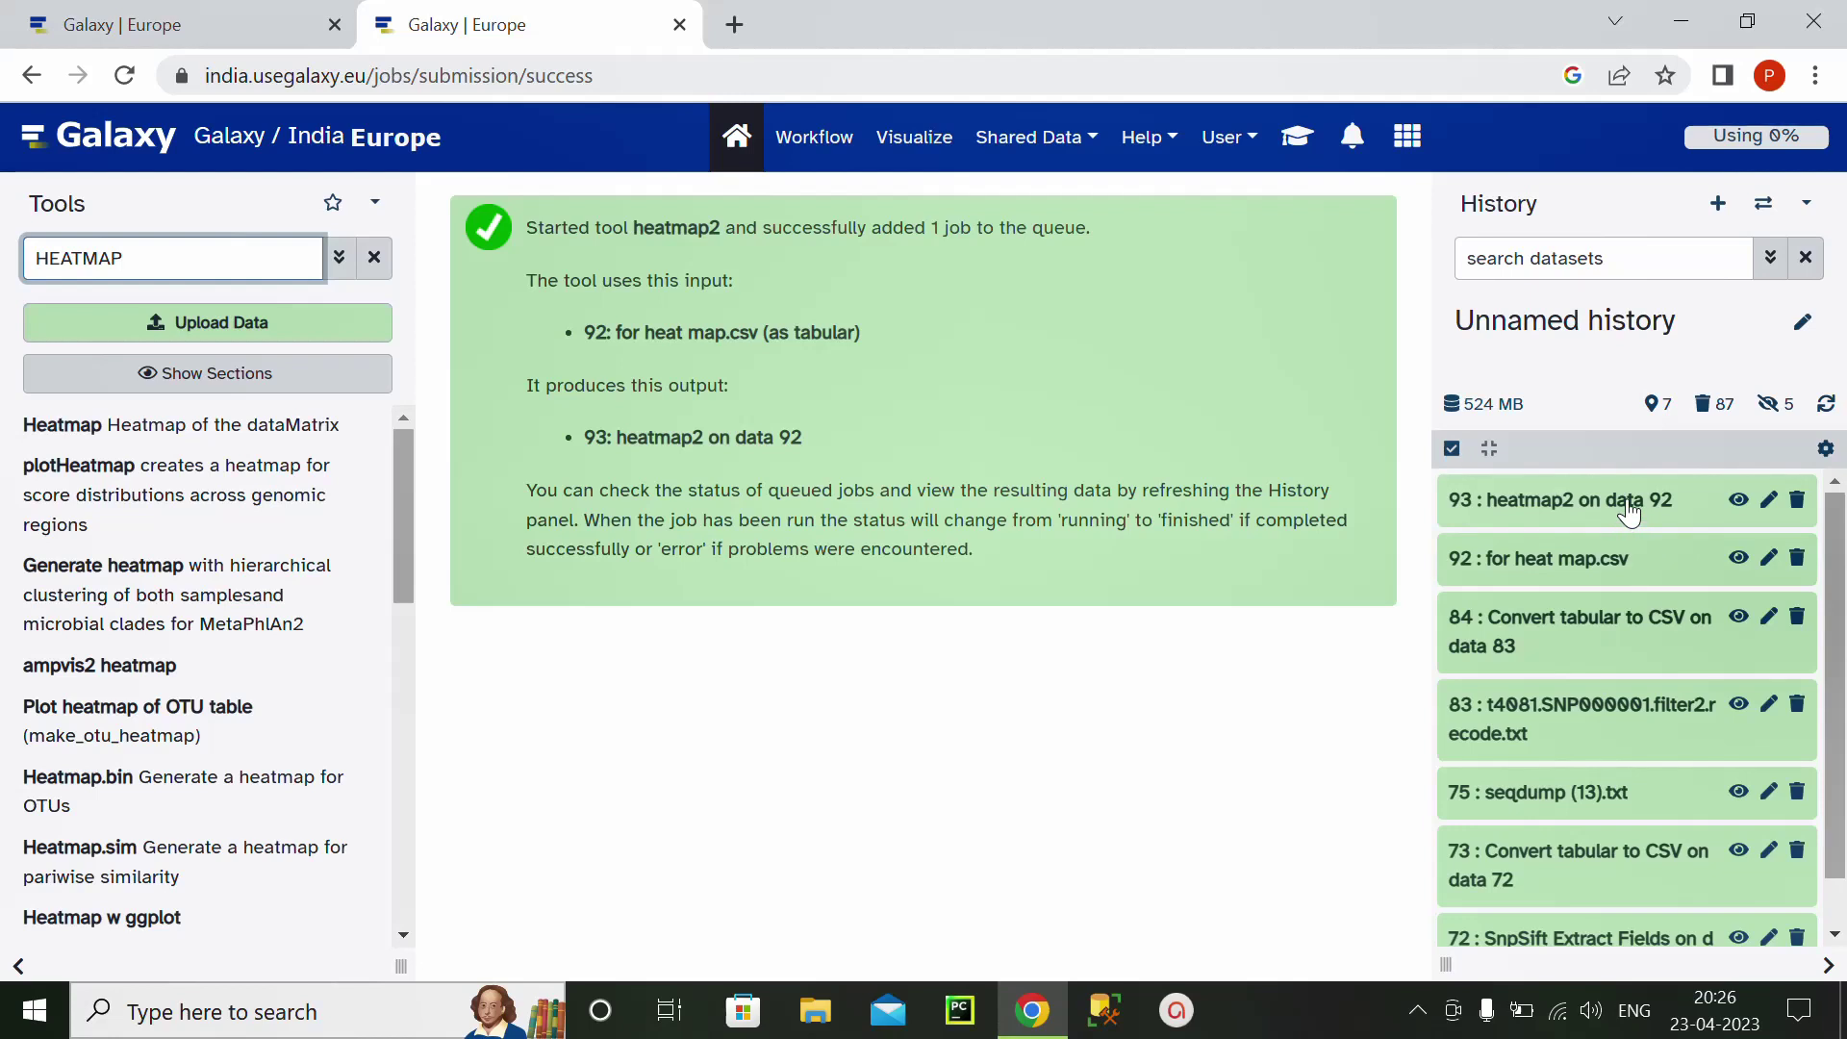
- View dataset 93's 'MICROBIAL GROWTH' heatmap PDF and scroll through the preview
{"action": "left_click", "coordinate": [1740, 502]}
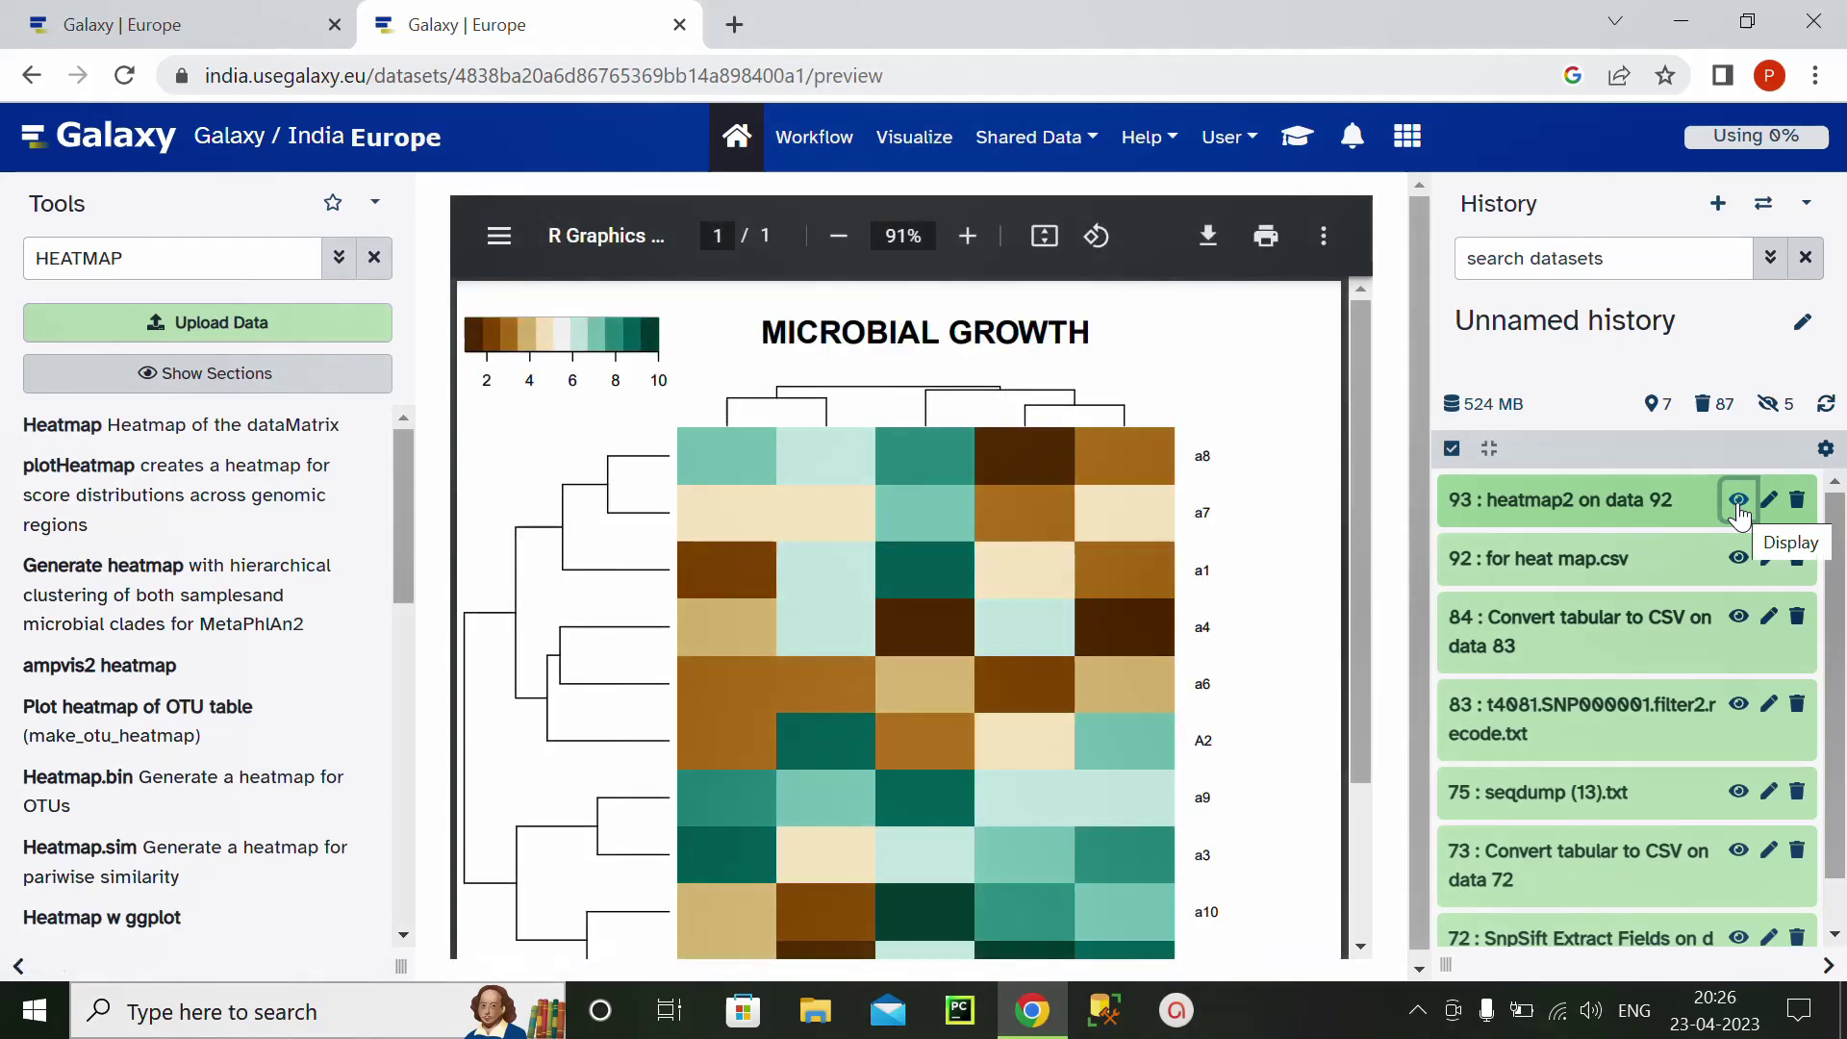
{"action": "scroll", "coordinate": [1739, 514], "scroll_direction": "down", "scroll_amount": 1}
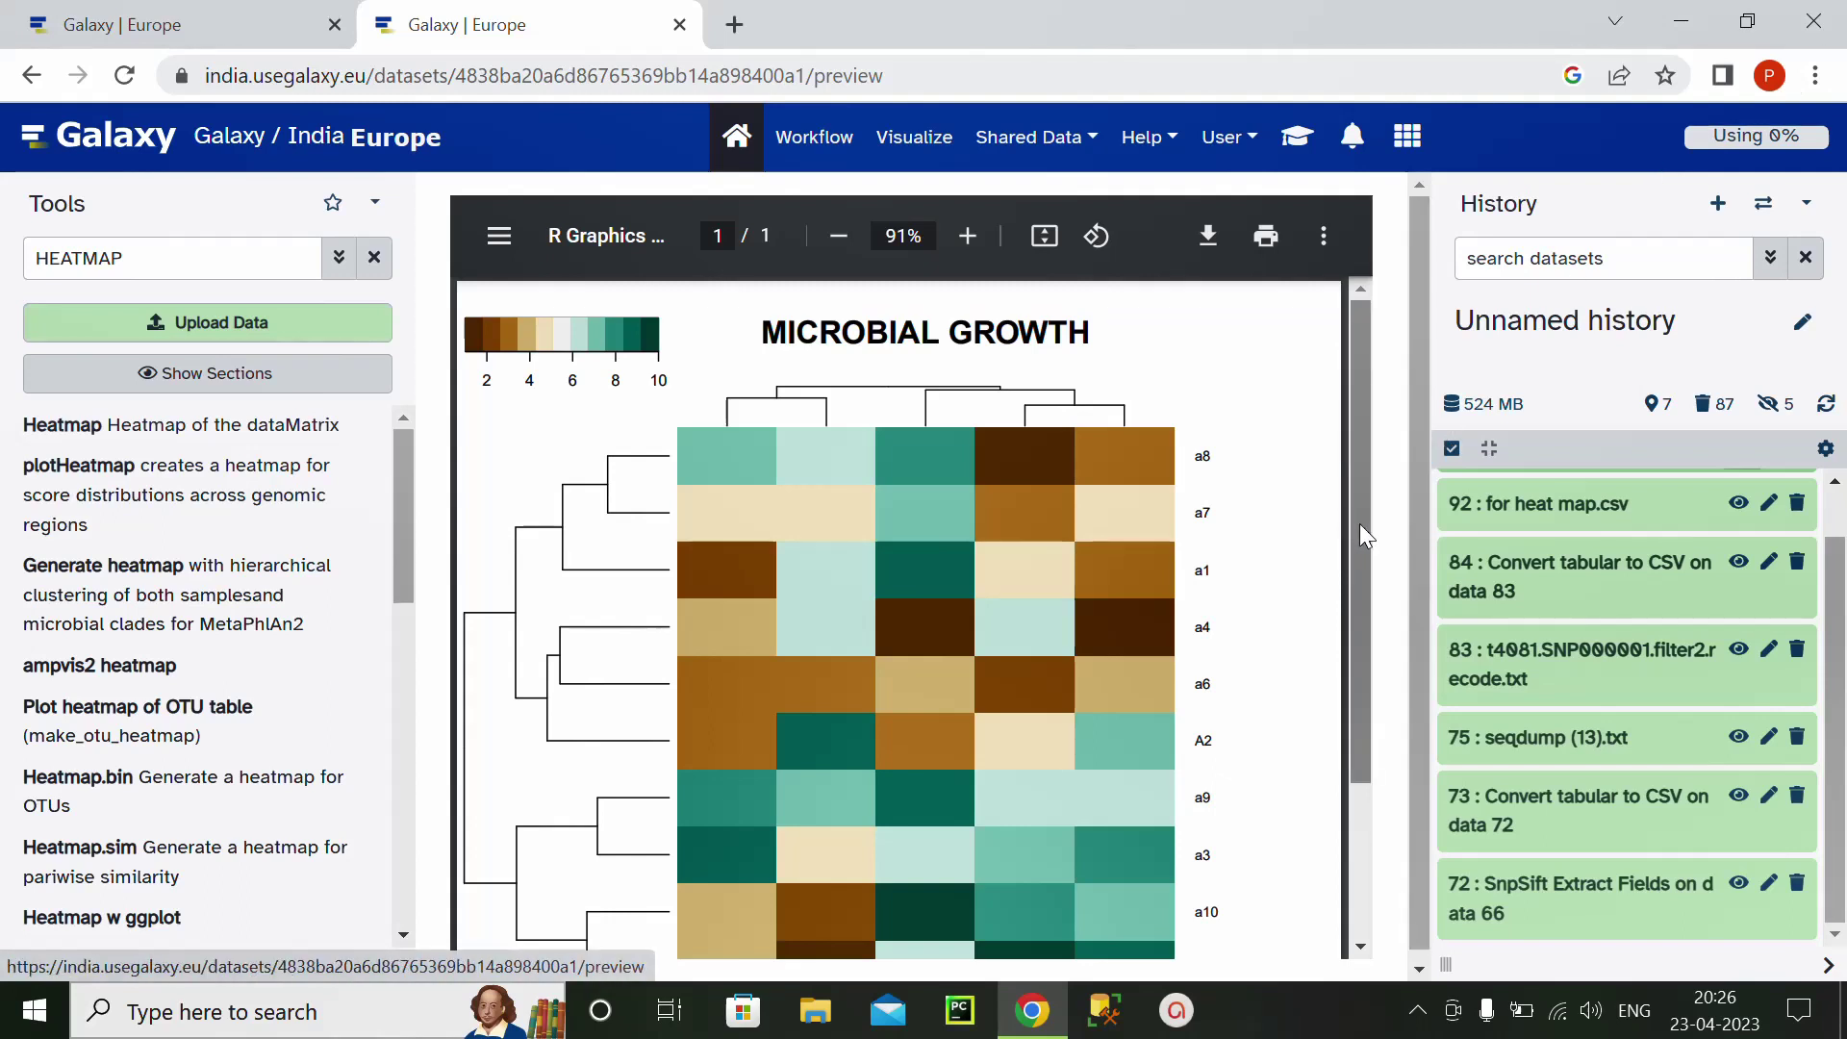
{"action": "left_click_drag", "start_coordinate": [1359, 523], "coordinate": [1353, 639]}
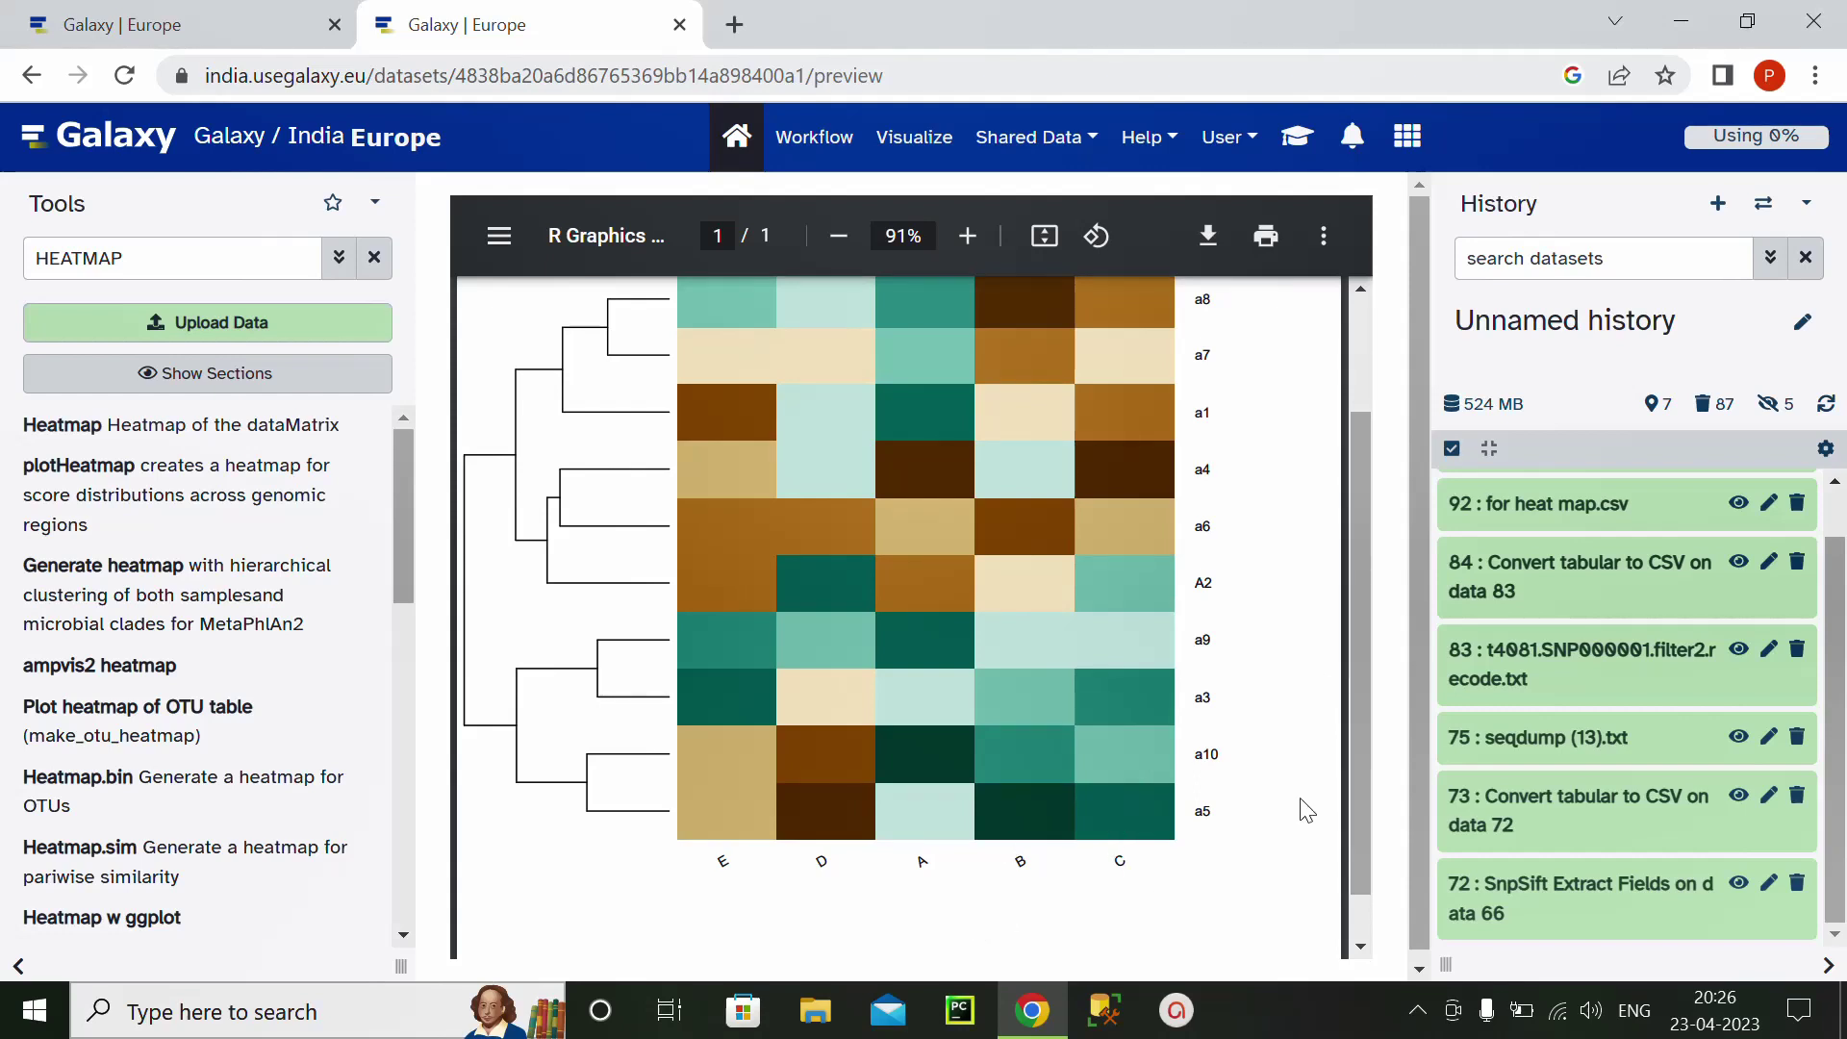
{"action": "left_click_drag", "start_coordinate": [1364, 783], "coordinate": [1354, 627]}
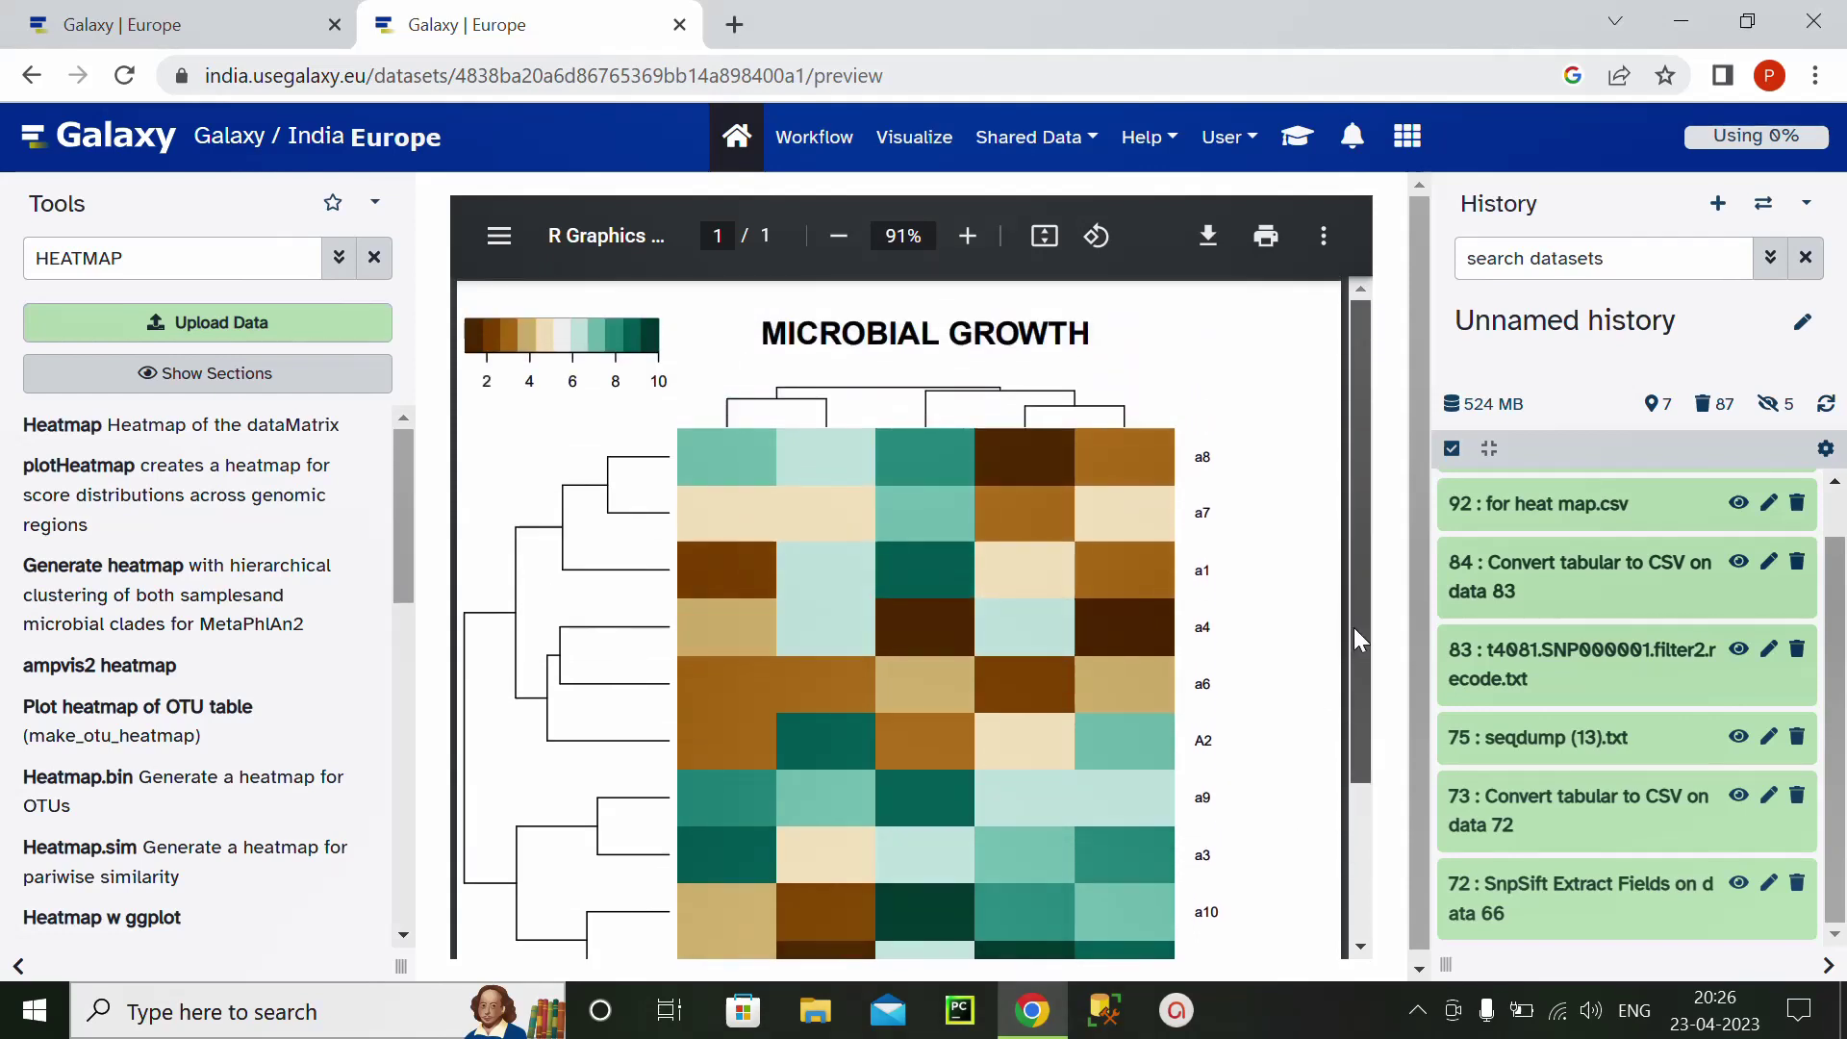
{"action": "left_click_drag", "start_coordinate": [1353, 702], "coordinate": [1365, 658]}
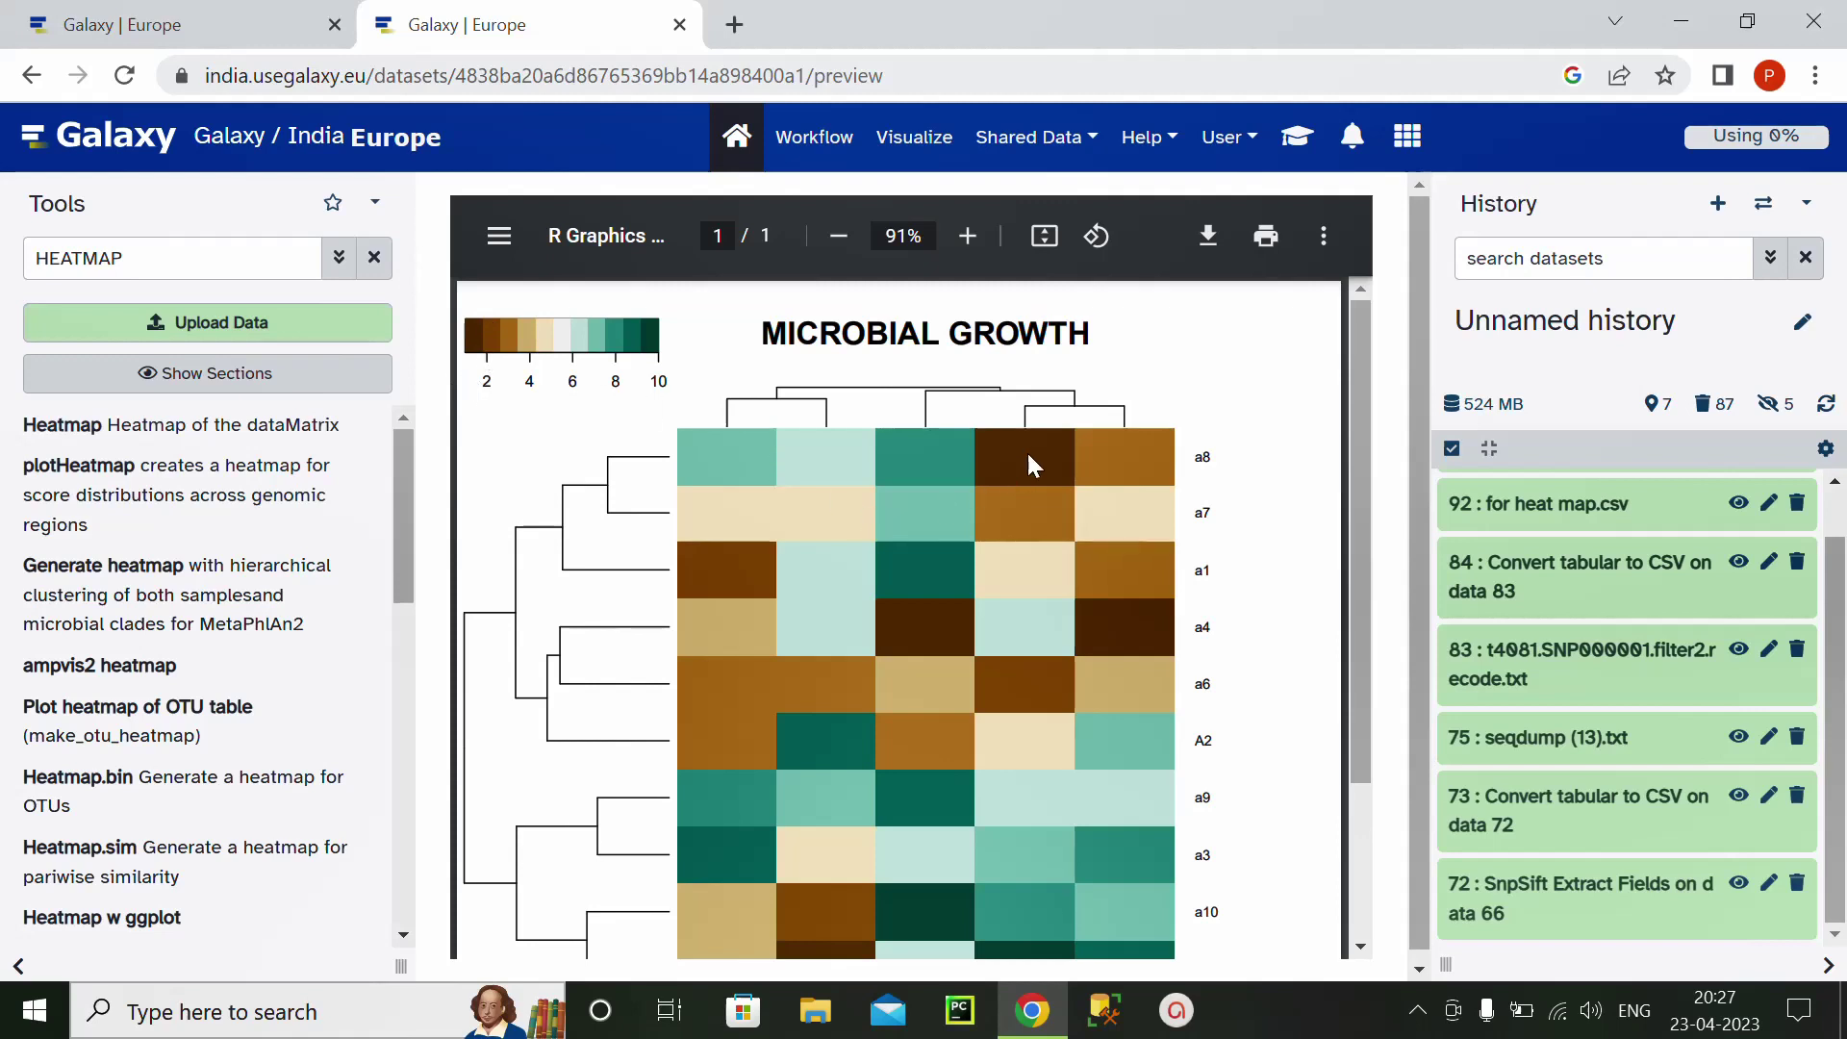
{"action": "left_click_drag", "start_coordinate": [1360, 477], "coordinate": [1342, 652]}
{"action": "scroll", "coordinate": [1339, 529], "scroll_direction": "up", "scroll_amount": 1}
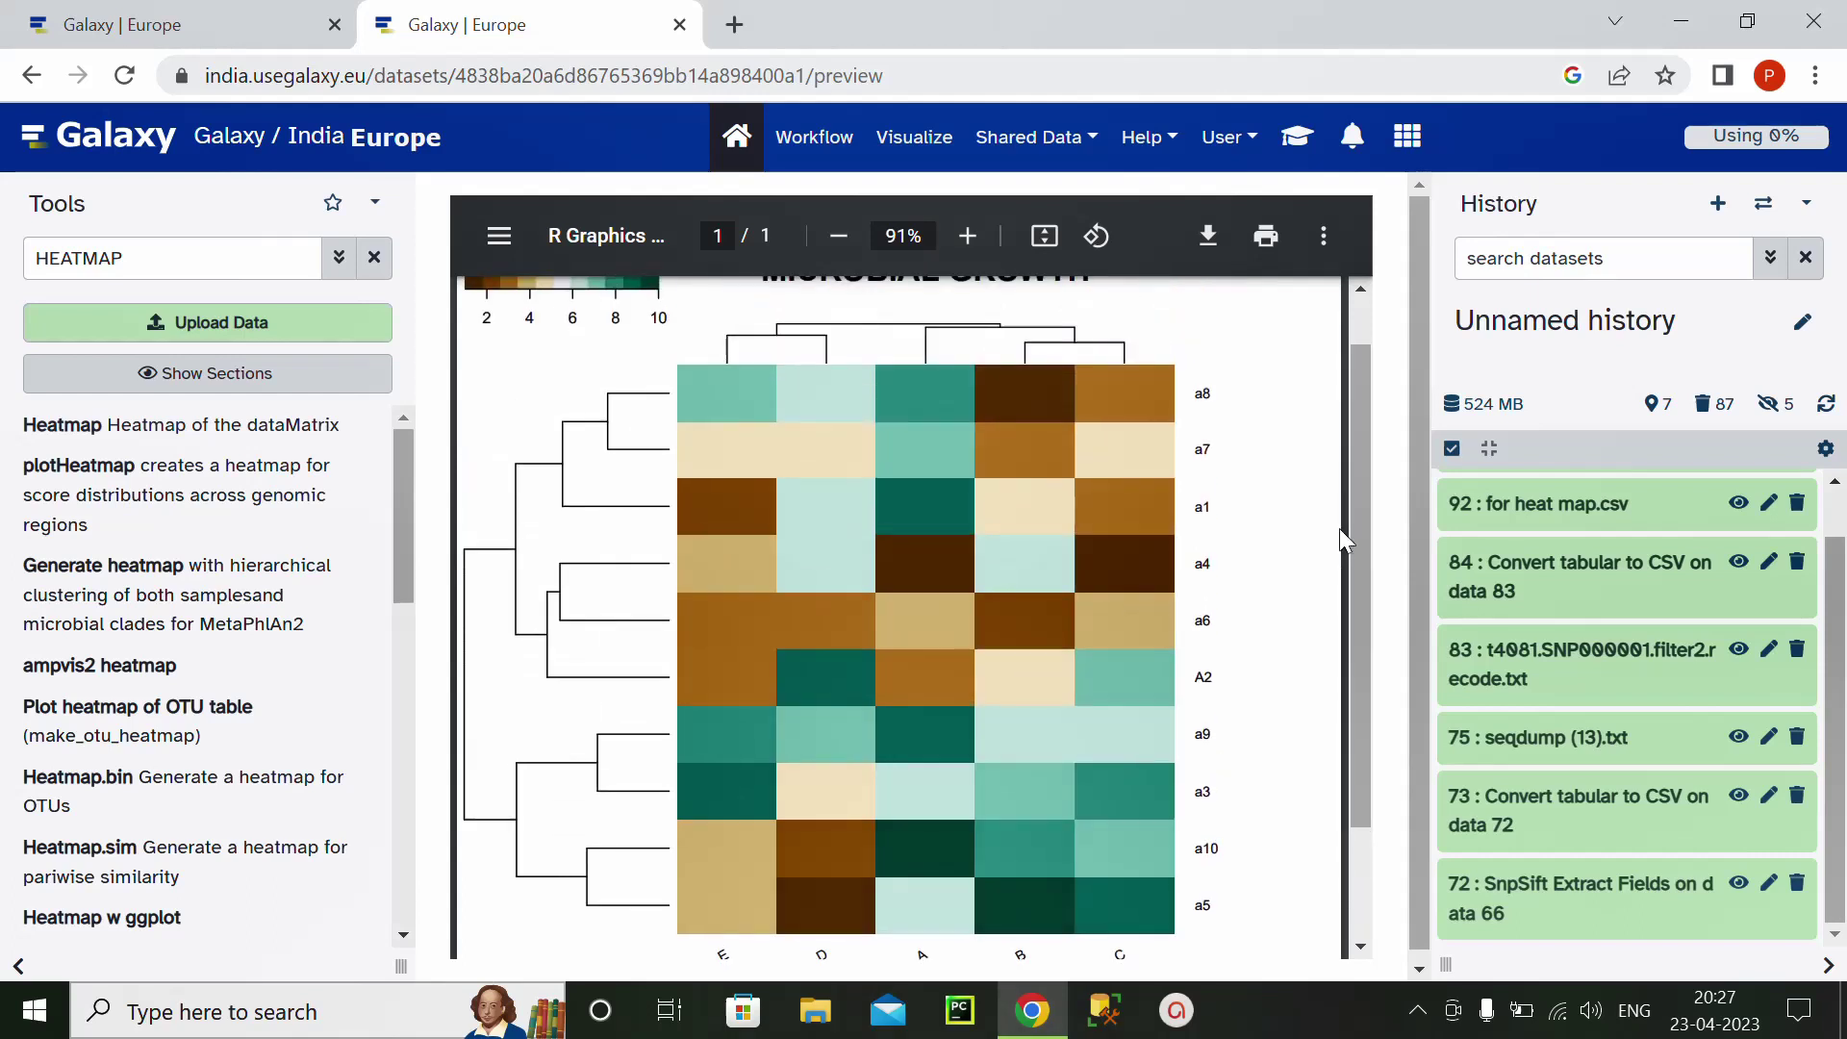
- Save the heatmap PDF to Downloads as 'MICROBIAL HEATMAP'
{"action": "left_click", "coordinate": [1207, 255]}
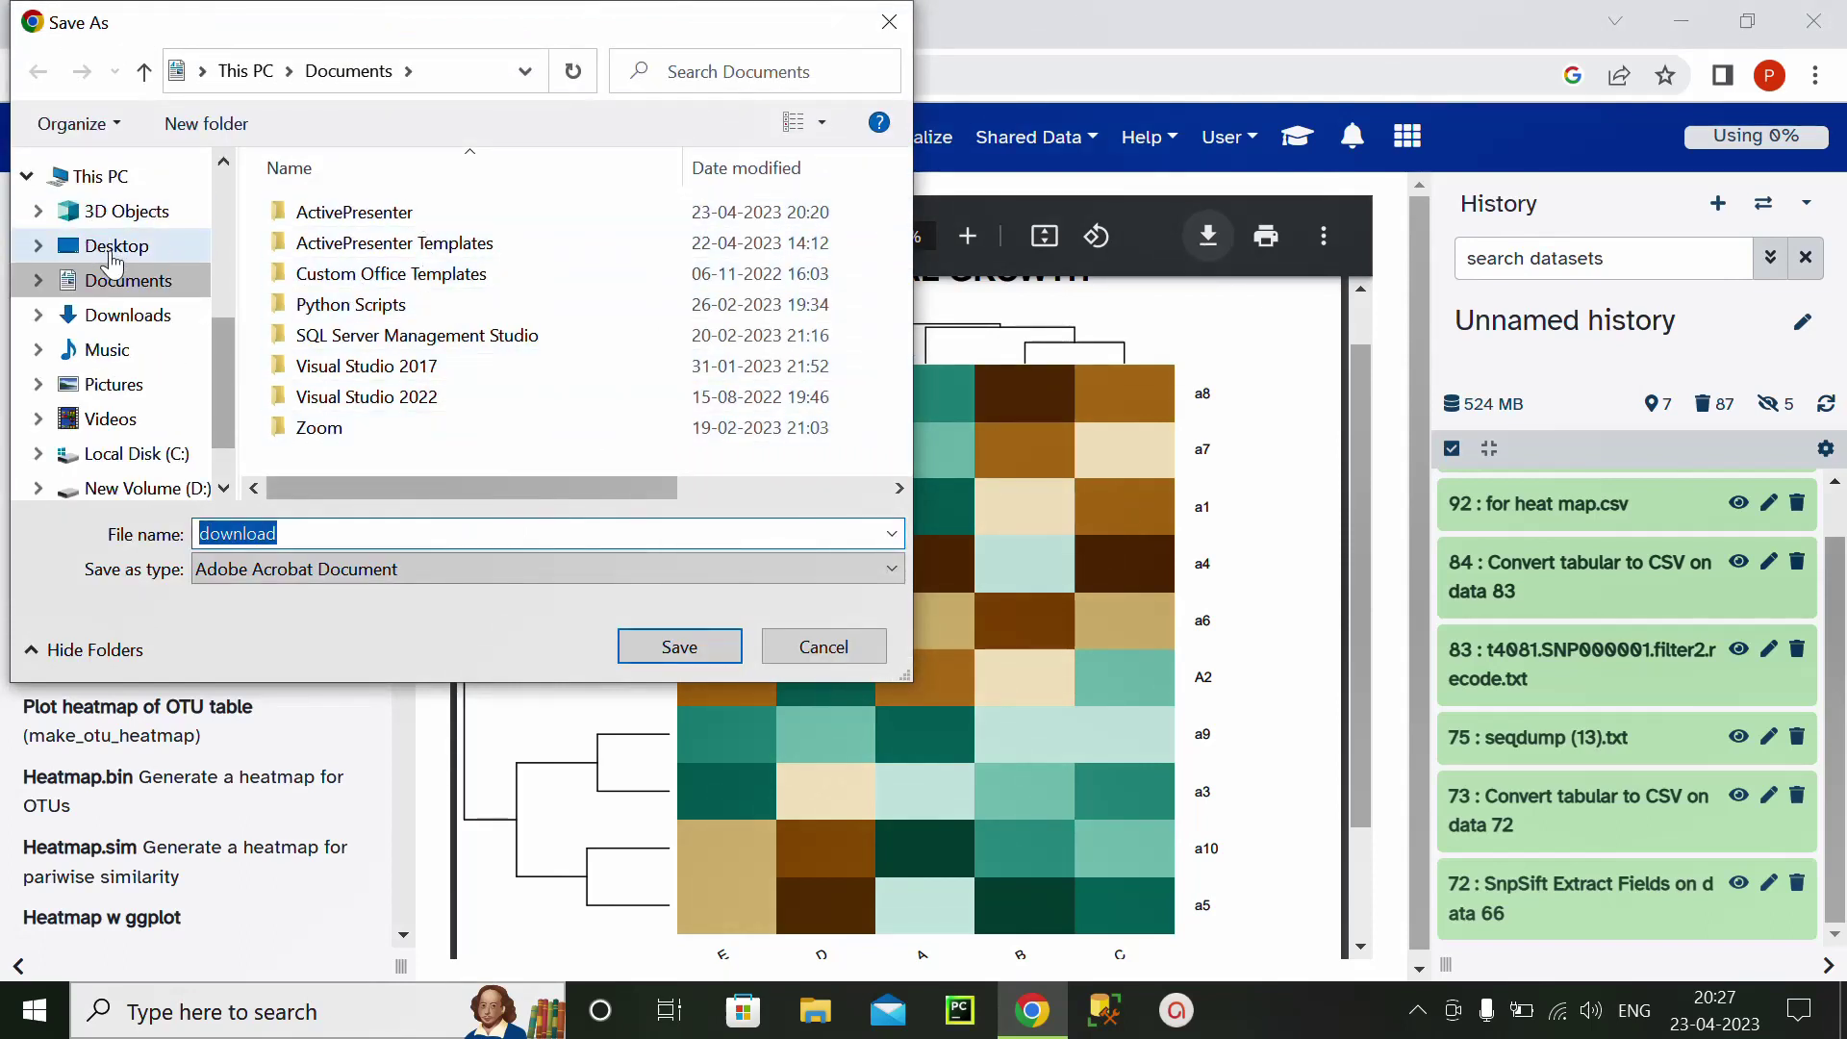
{"action": "left_click", "coordinate": [129, 317]}
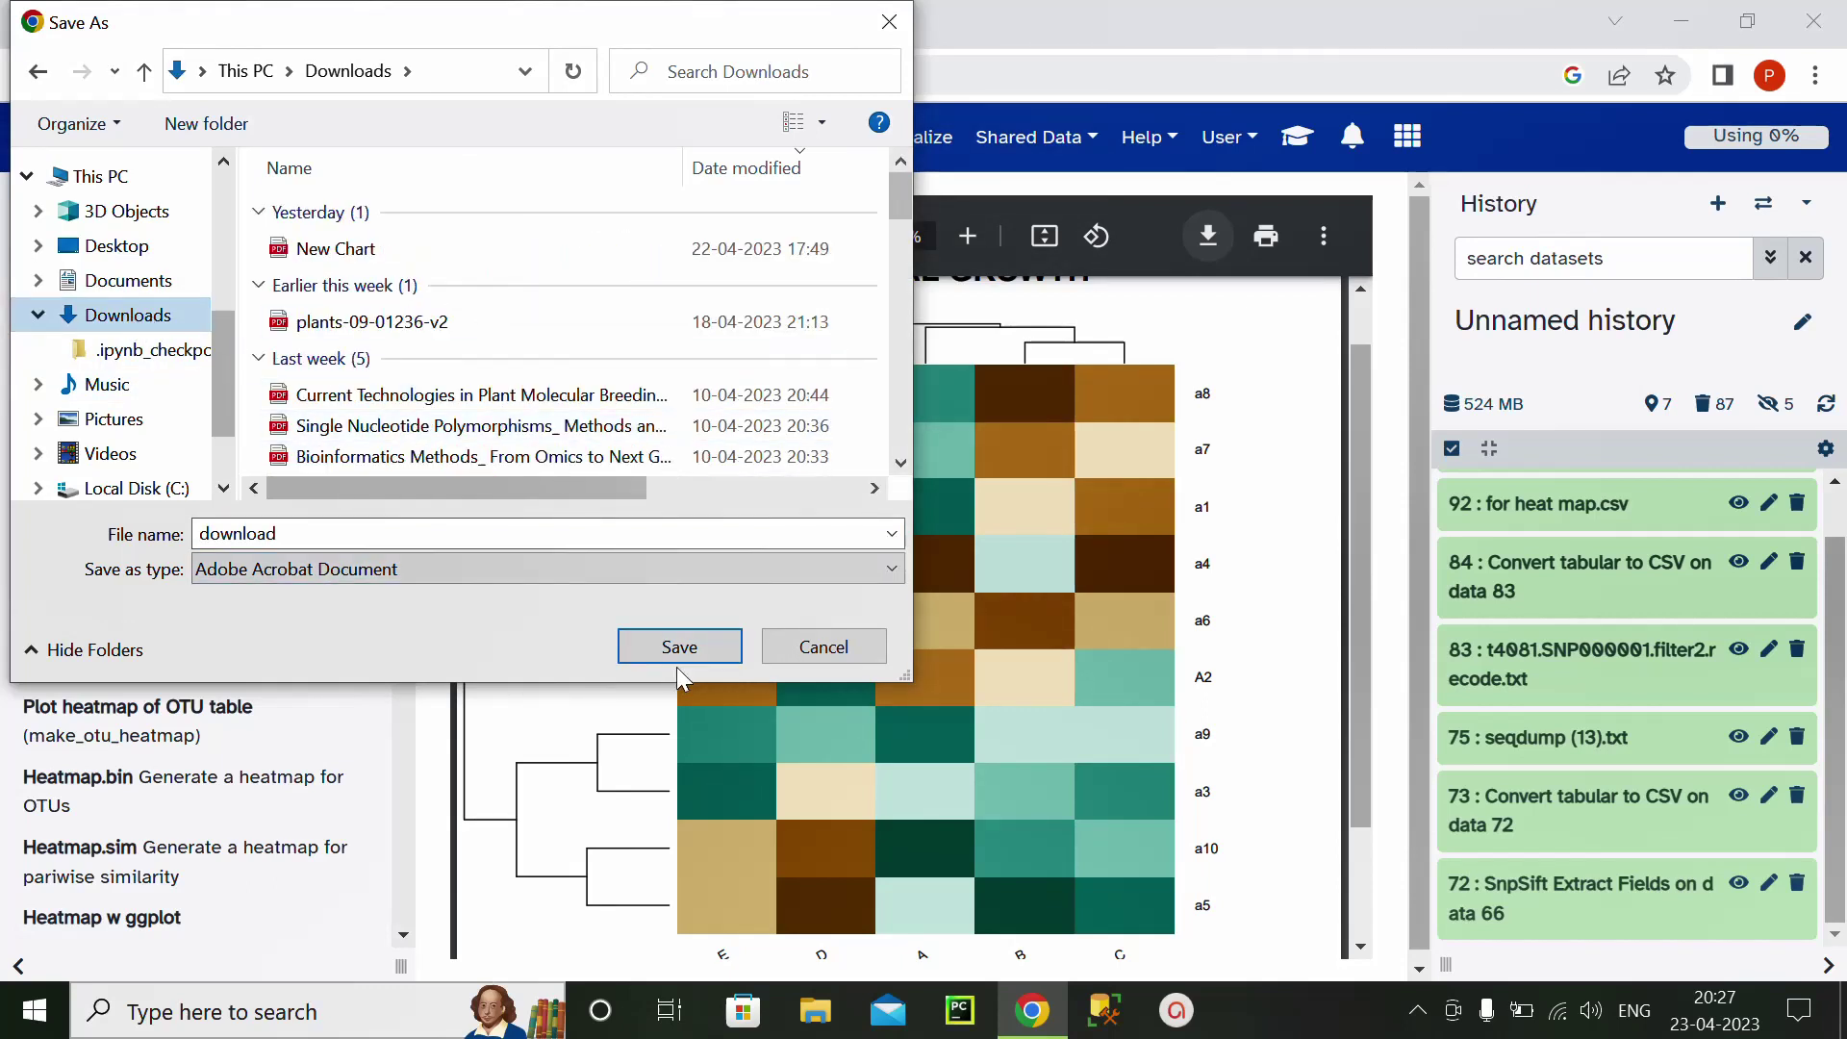
{"action": "double_click", "coordinate": [316, 534]}
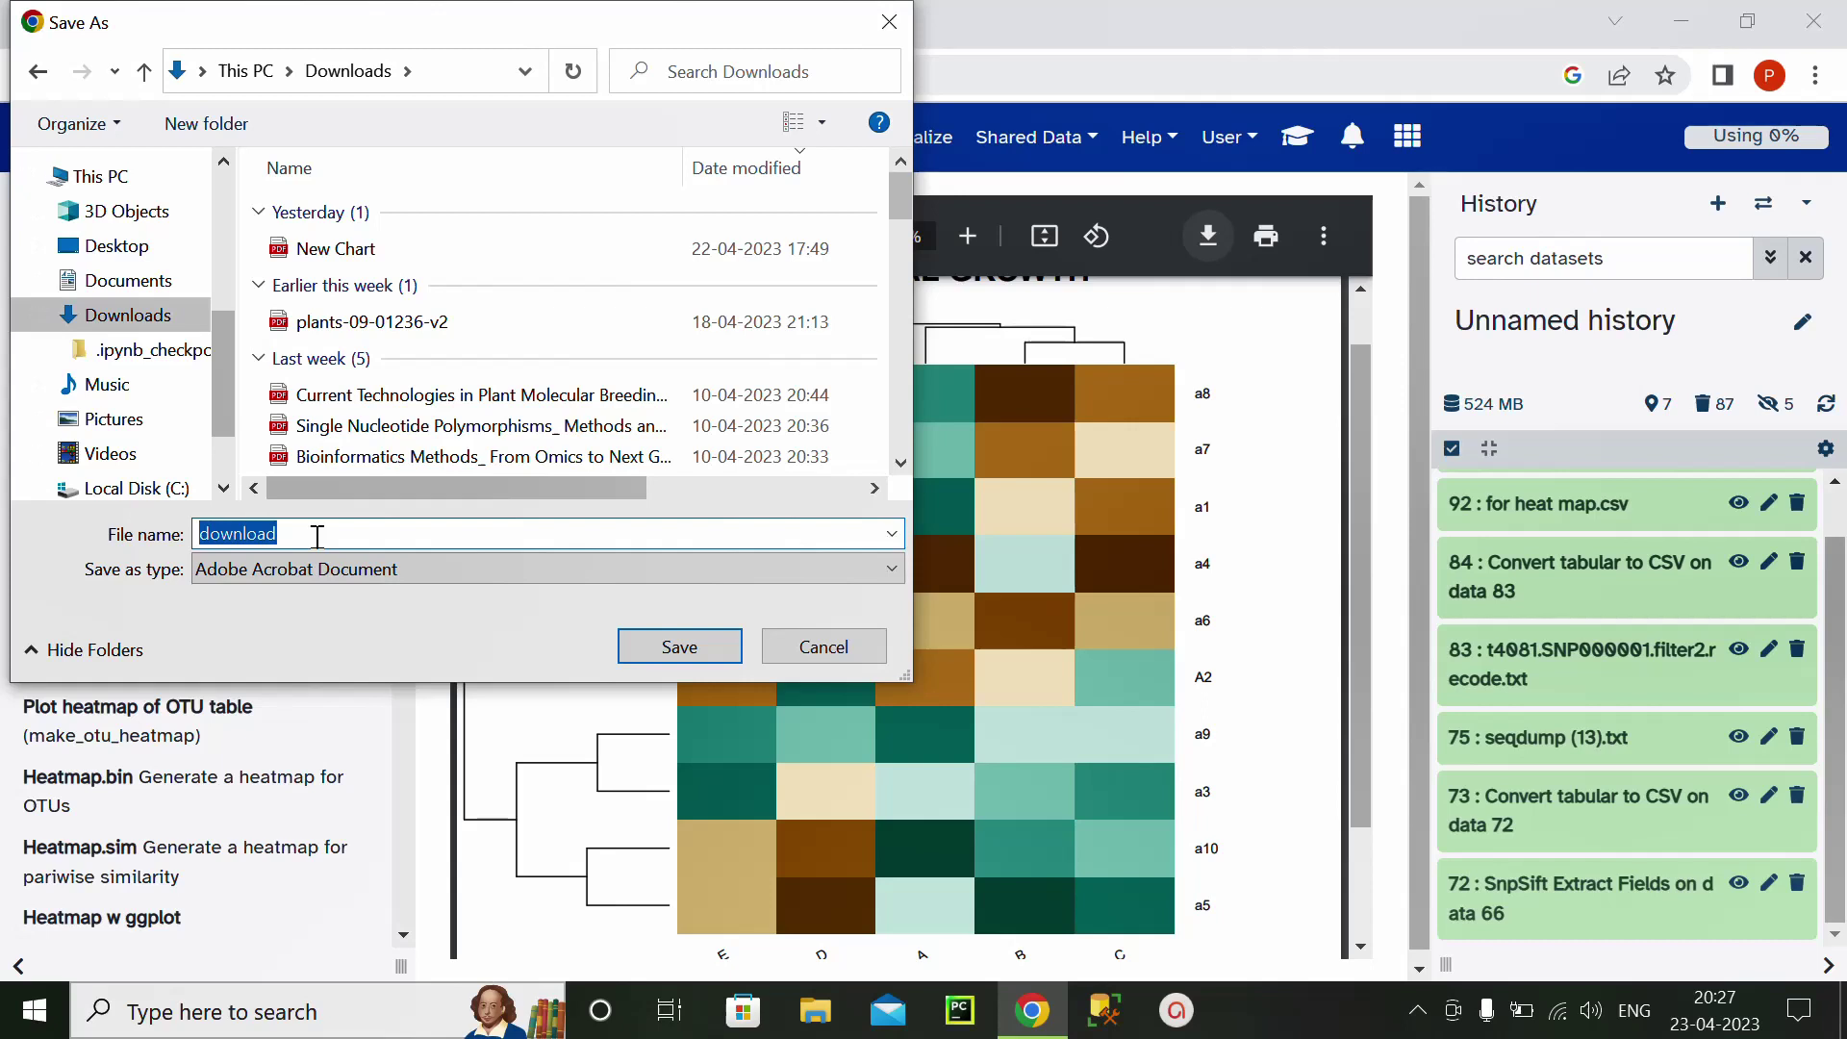
{"action": "type", "text": "MICR"}
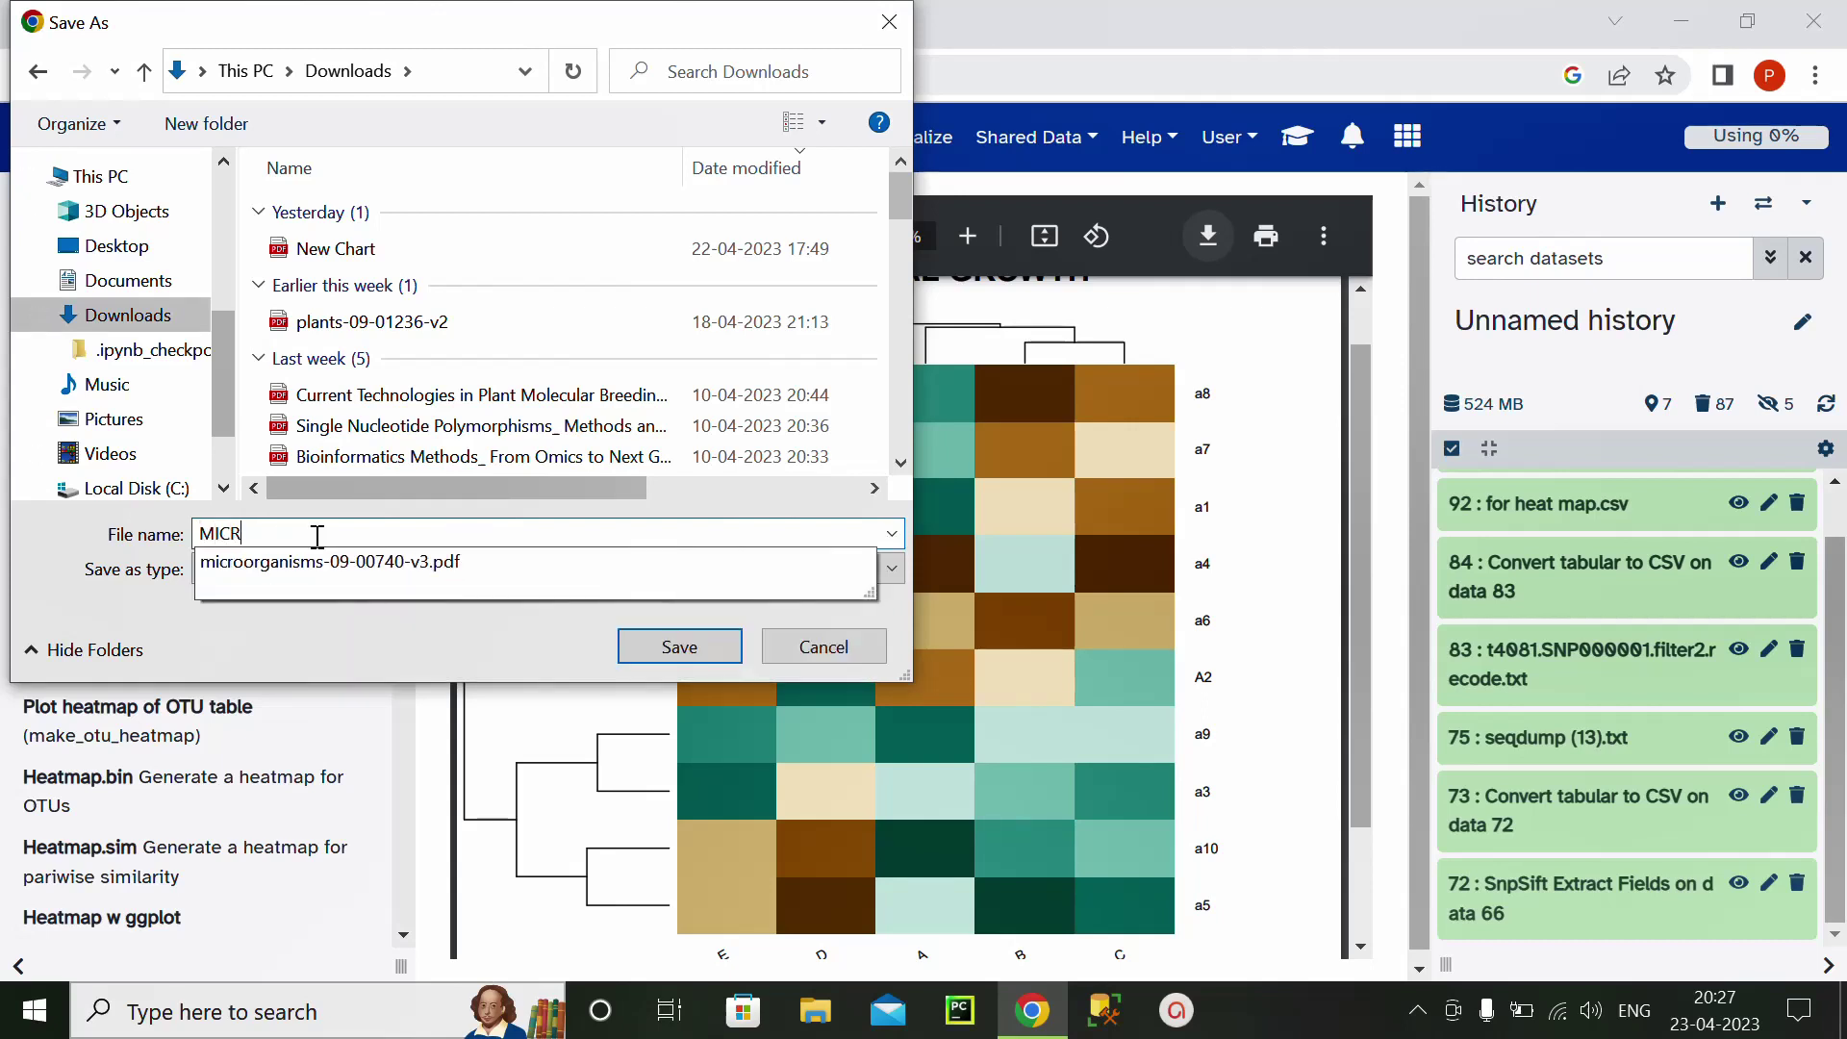
{"action": "type", "text": "OBIAL"}
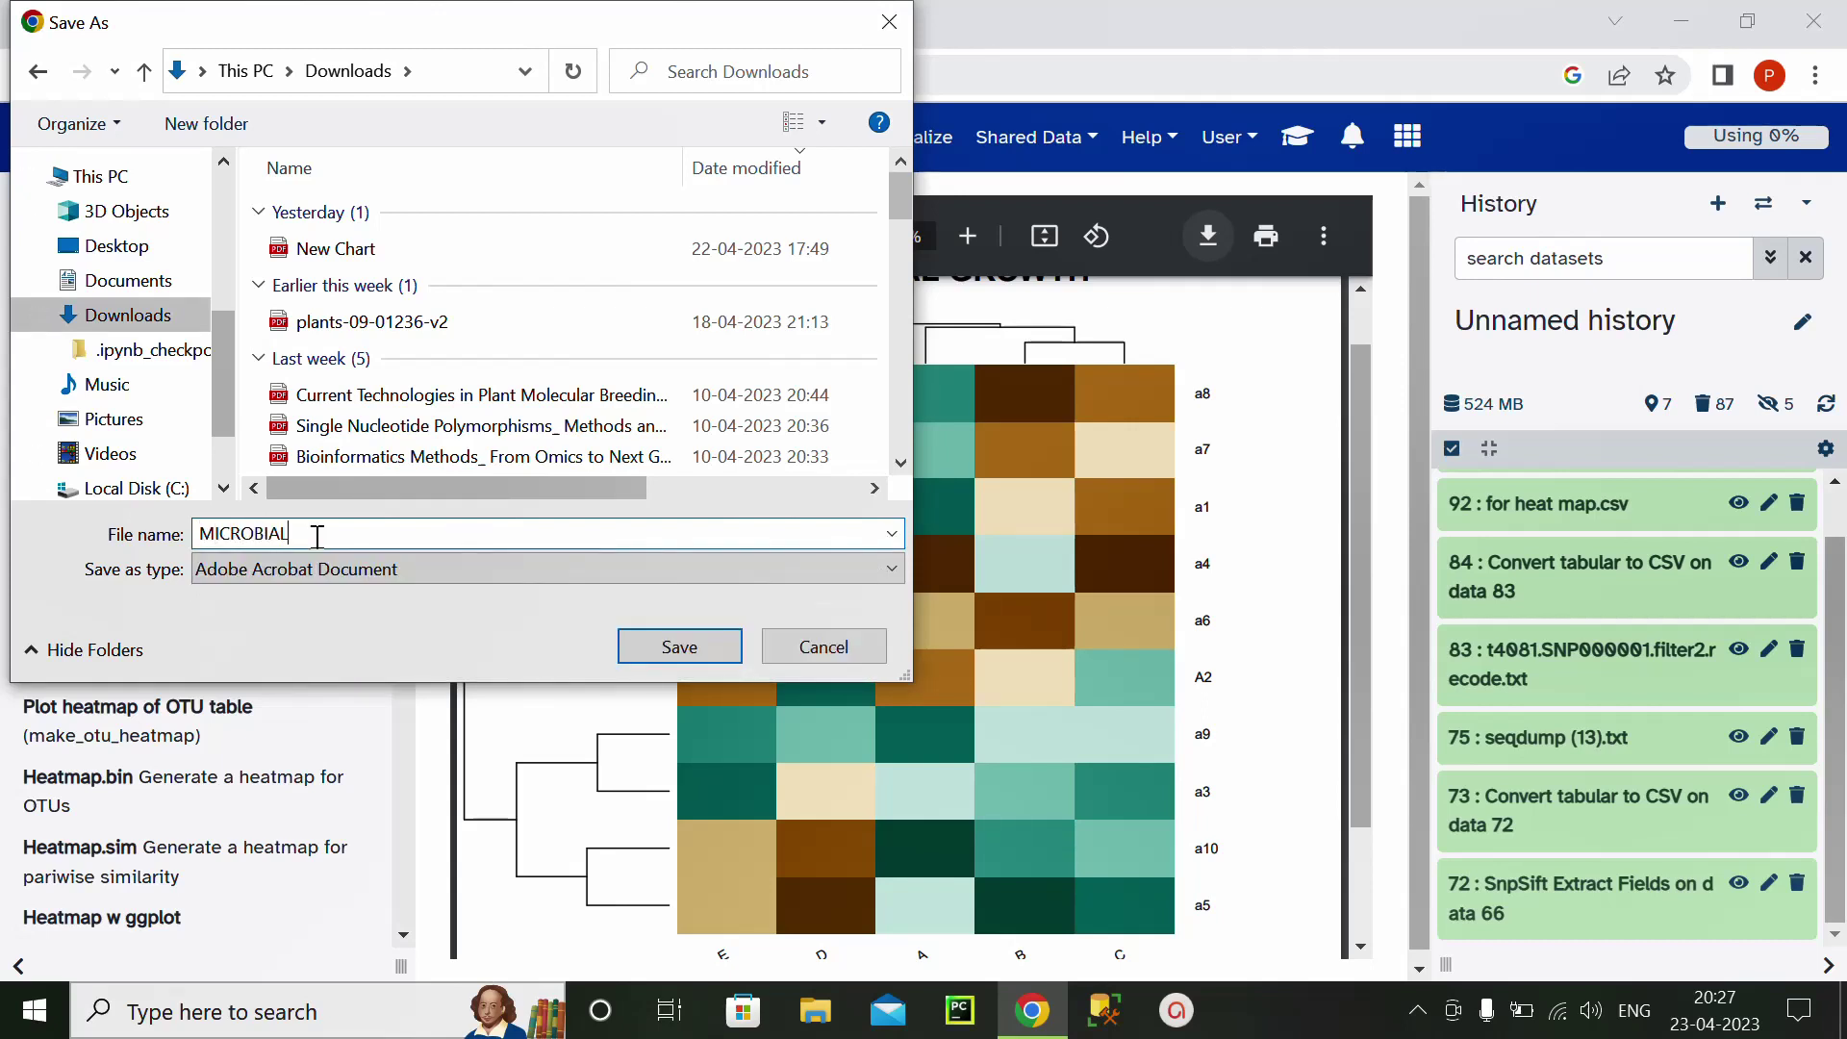
{"action": "type", "text": " HEATMAP"}
{"action": "left_click", "coordinate": [674, 654]}
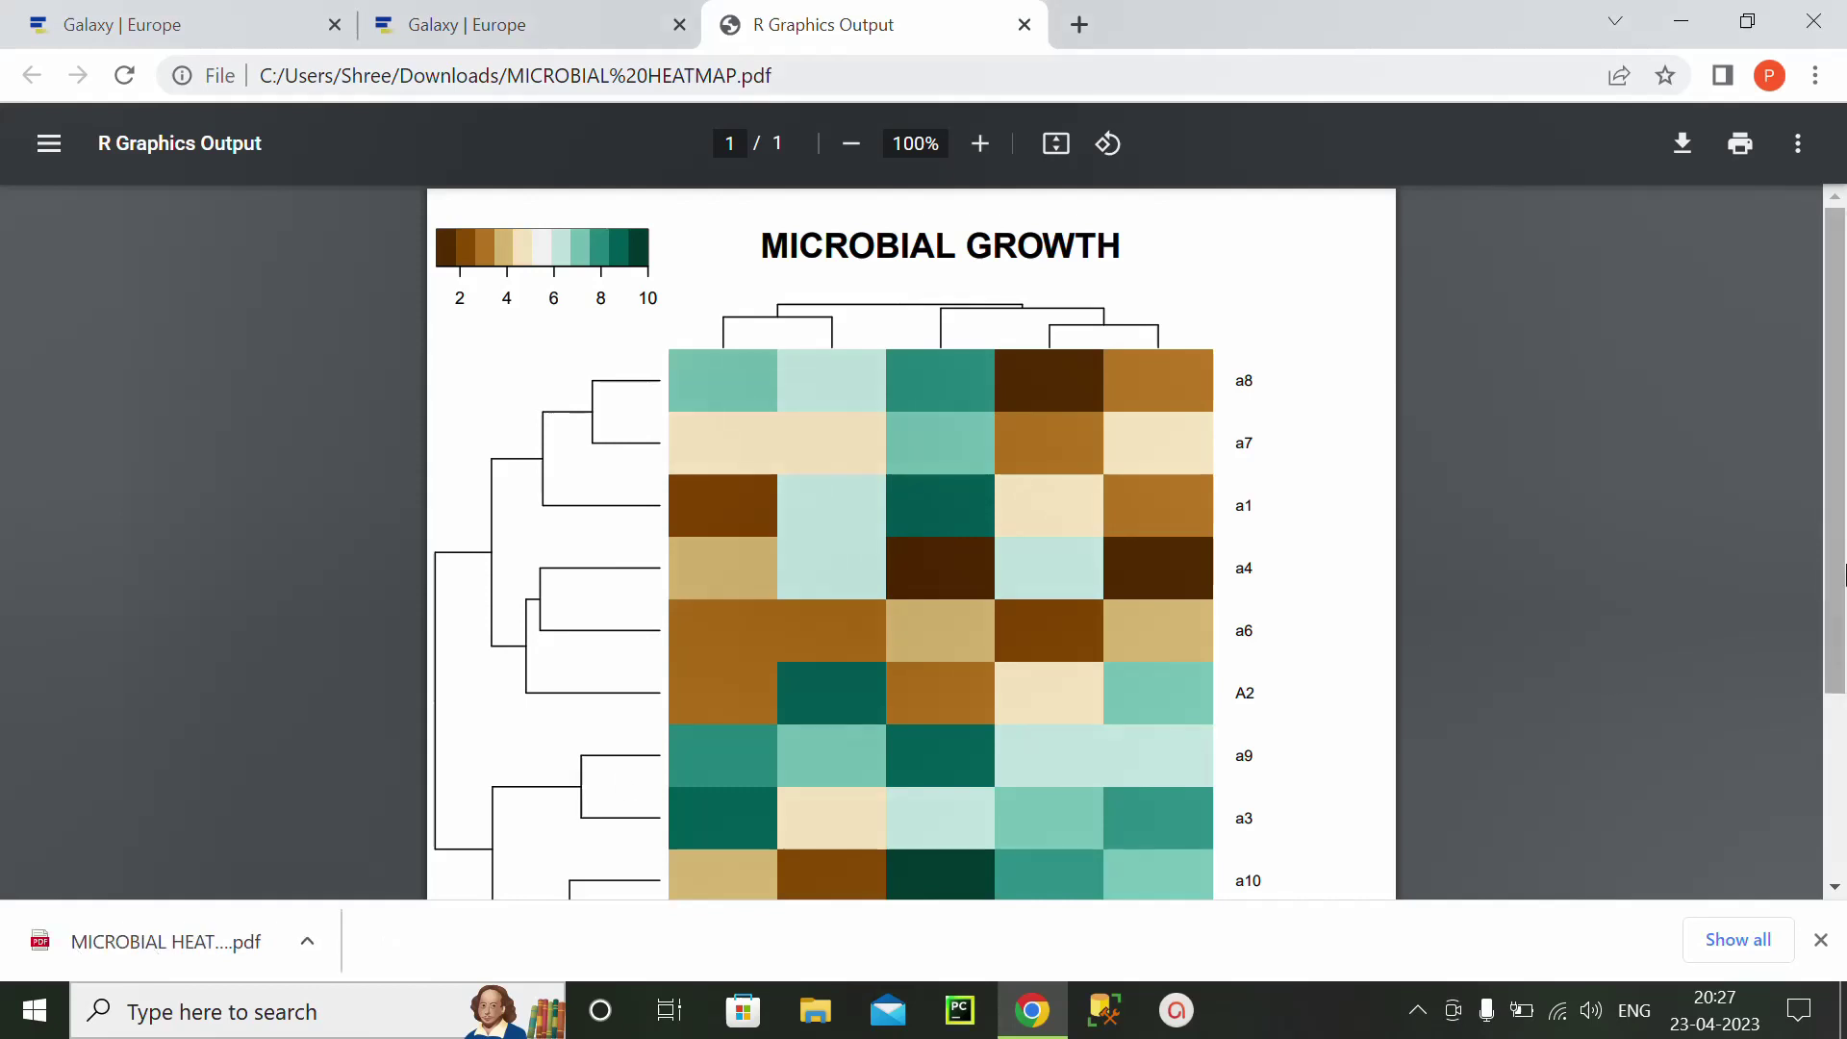
- Scroll down the saved MICROBIAL HEATMAP.pdf to view the full clustered heatmap
{"action": "left_click_drag", "start_coordinate": [1843, 592], "coordinate": [1836, 650]}
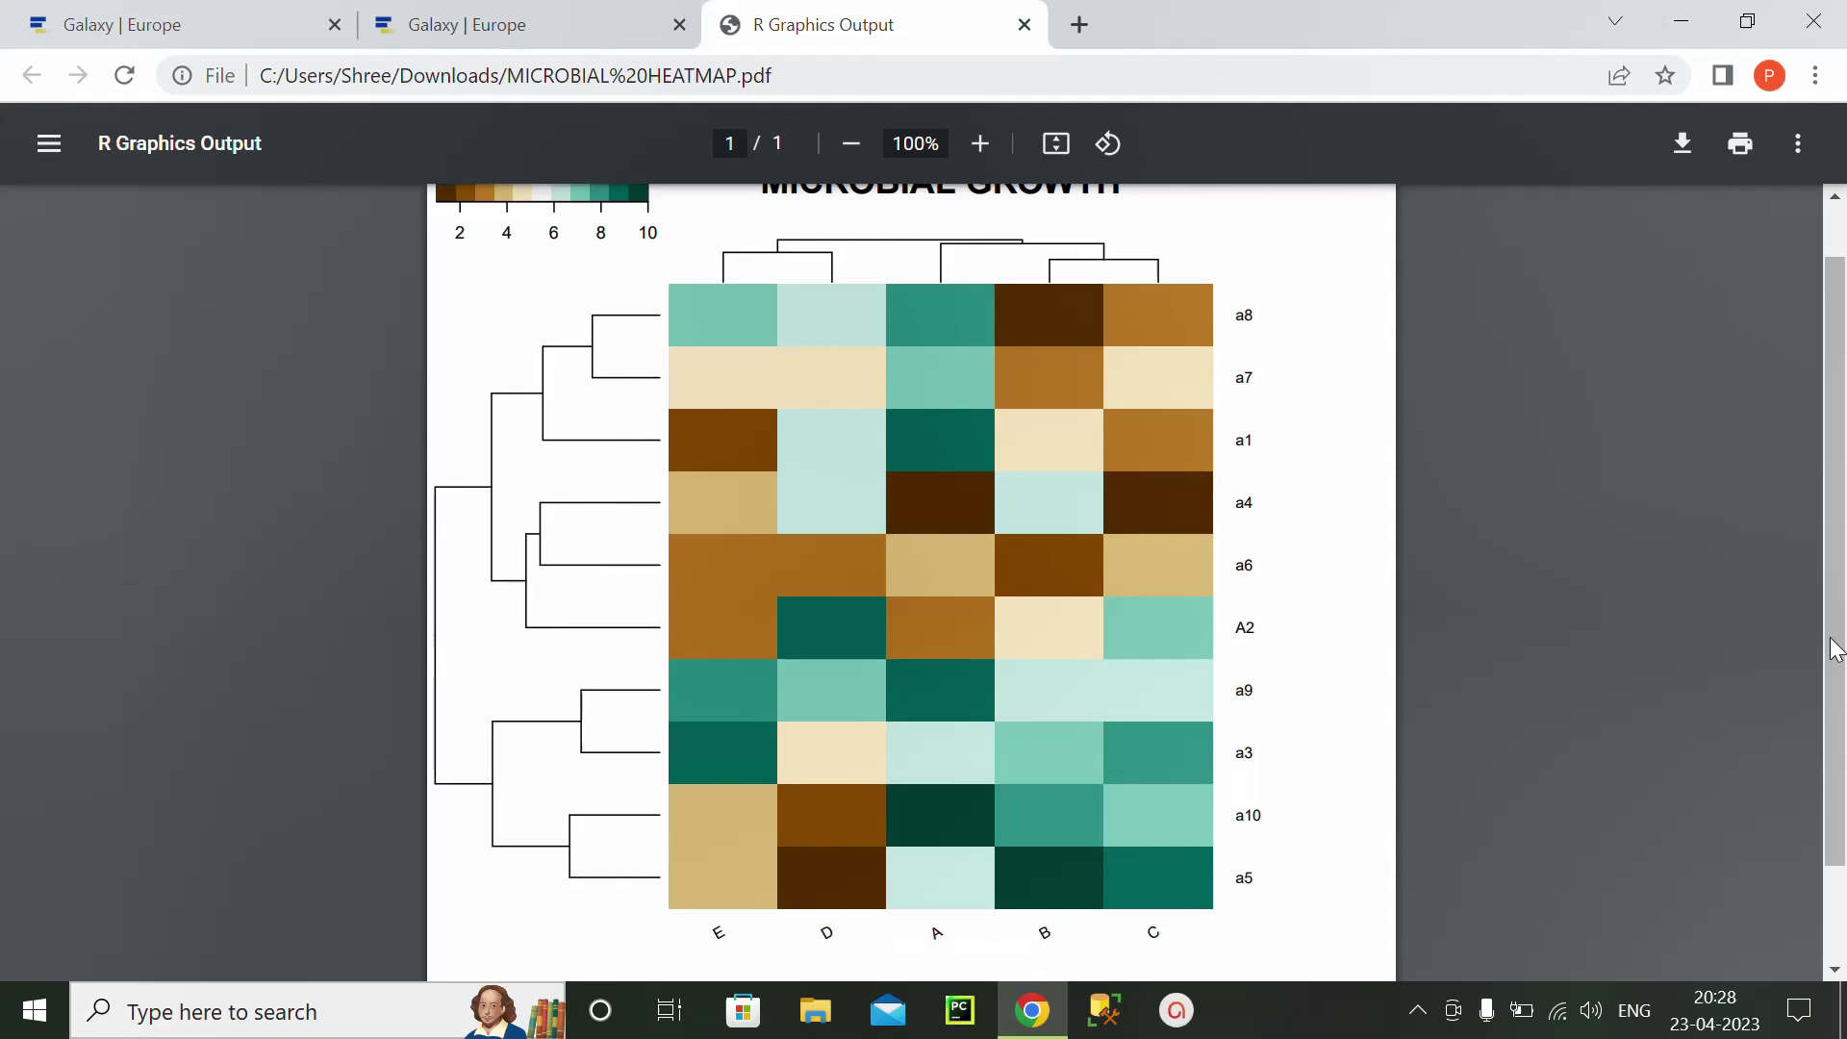